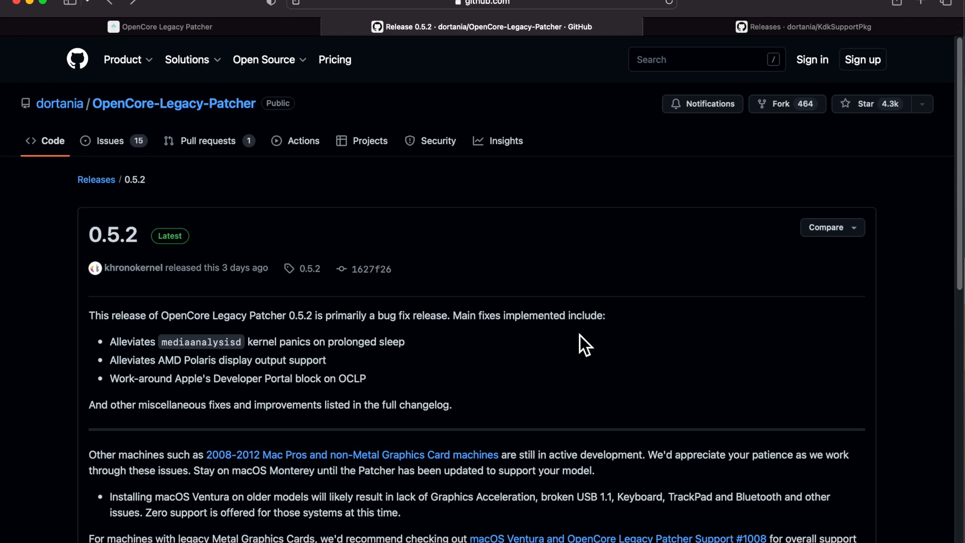
# - Switch from the 0.5.2 release notes to the 2013 Mac Pro and 2016 15-inch MacBook Pro remote screens to compare their patcher windows
pyautogui.click(964, 272)
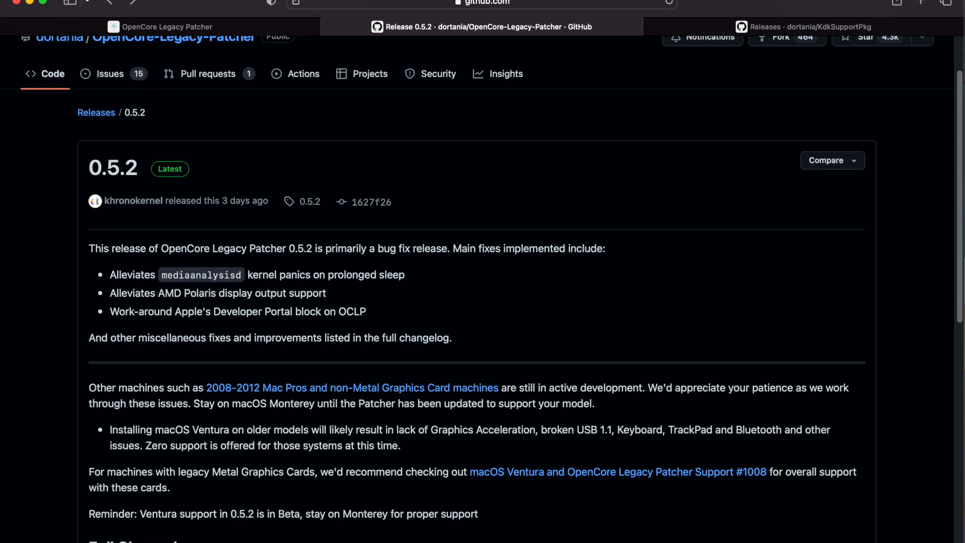
pyautogui.press('super+Tab')
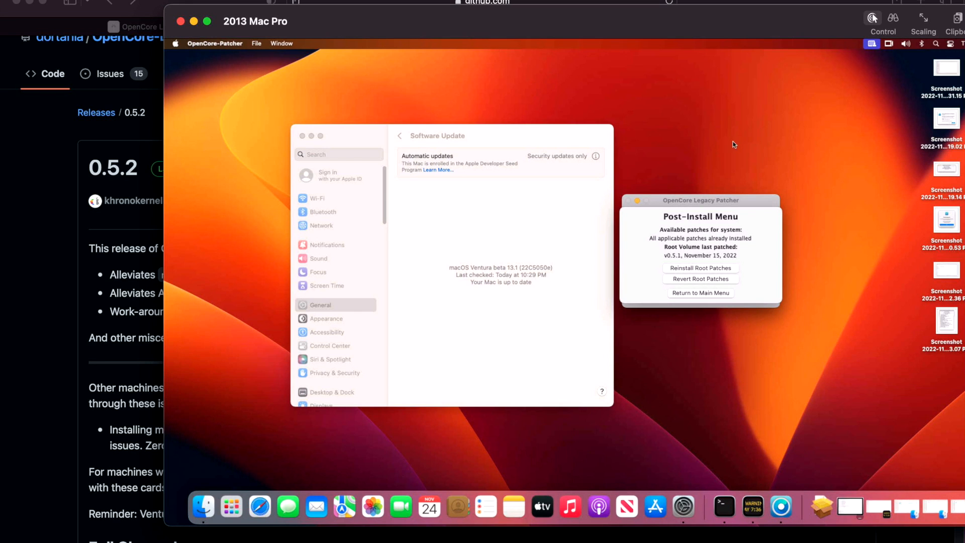
pyautogui.press('super+grave')
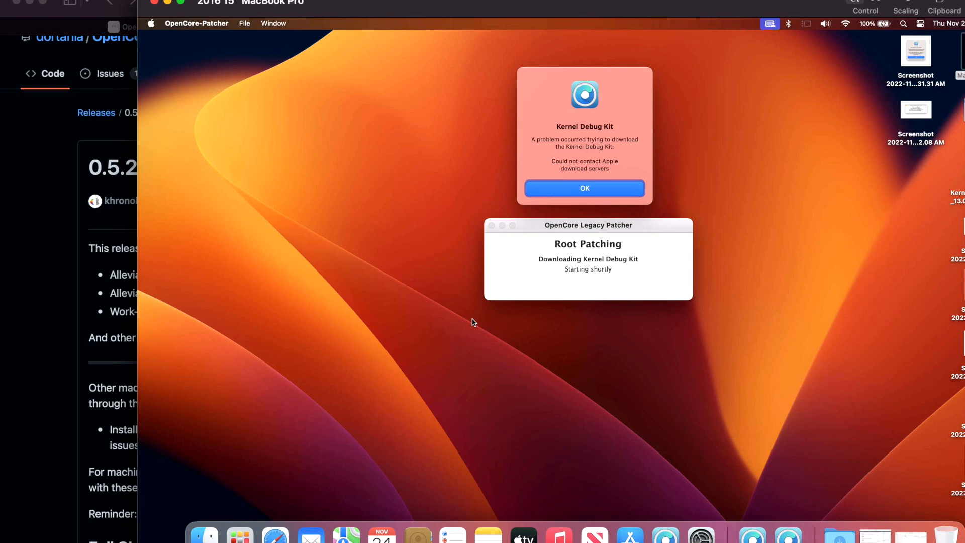
pyautogui.click(119, 323)
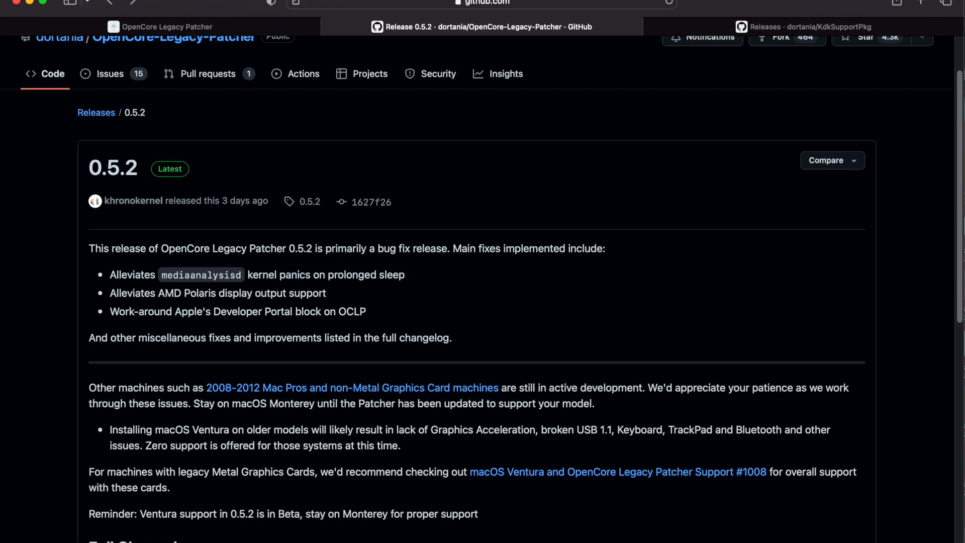
pyautogui.click(964, 75)
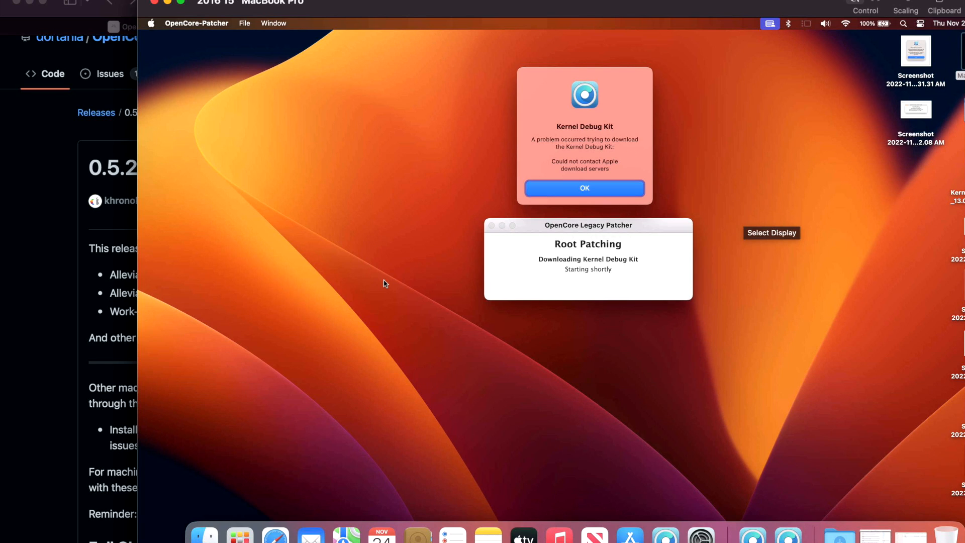
# - Dismiss the Kernel Debug Kit download error on the 2016 MacBook Pro and return the patcher to its main menu
pyautogui.click(317, 279)
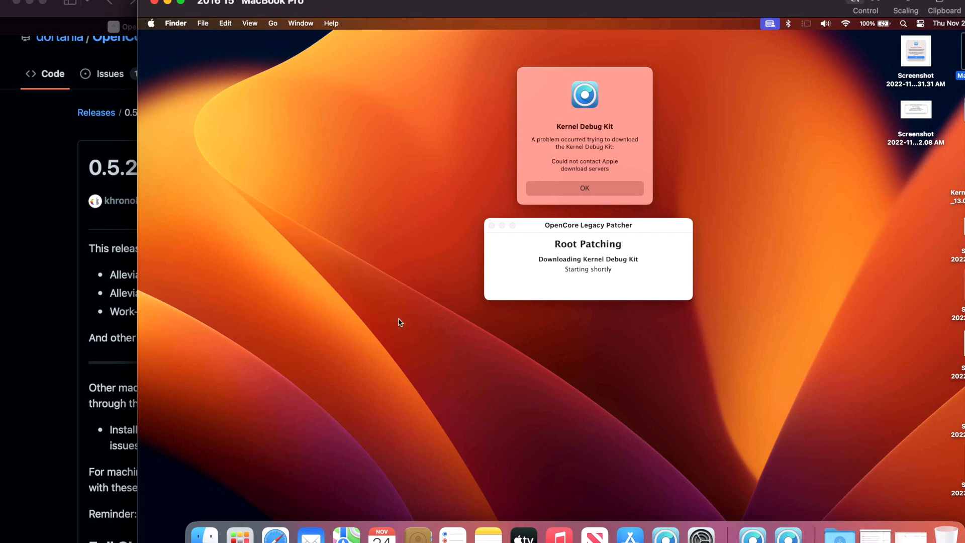
pyautogui.click(622, 143)
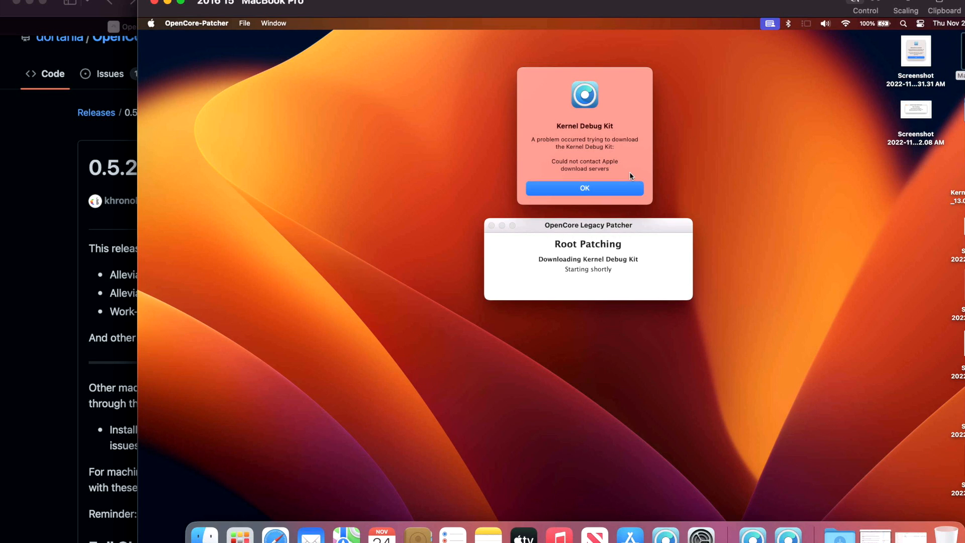
pyautogui.click(629, 196)
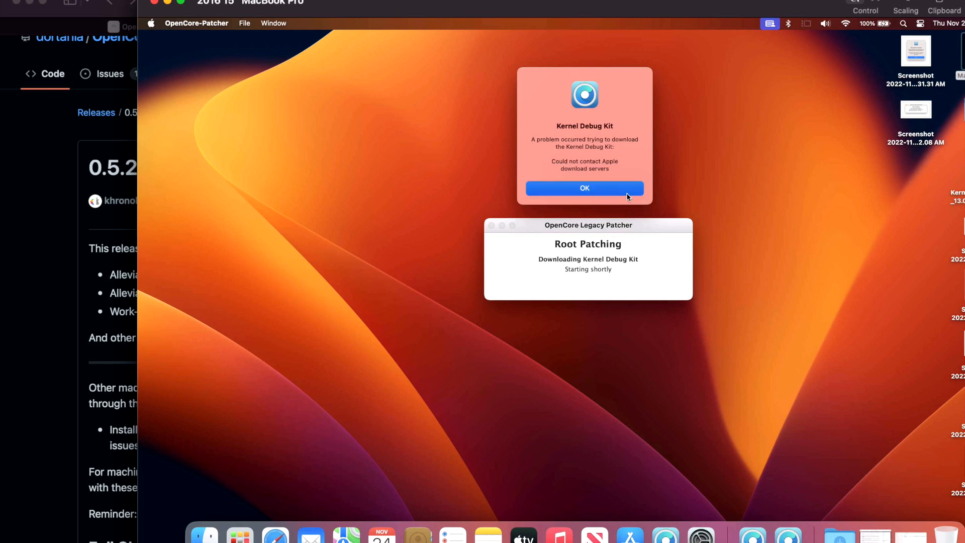
pyautogui.click(611, 245)
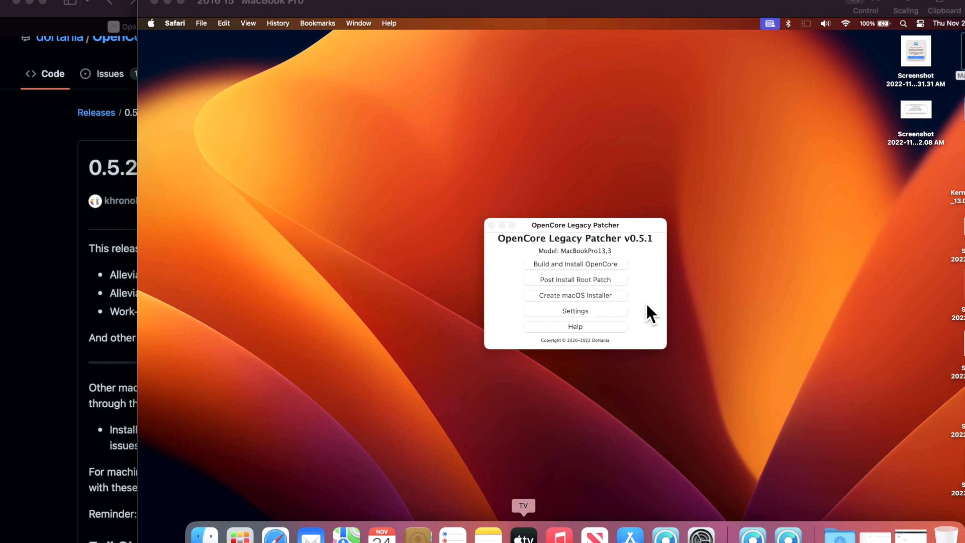
# - Restore the remote Mac's Safari window to view the KdkSupportPkg releases page, and minimize the window again
pyautogui.click(646, 304)
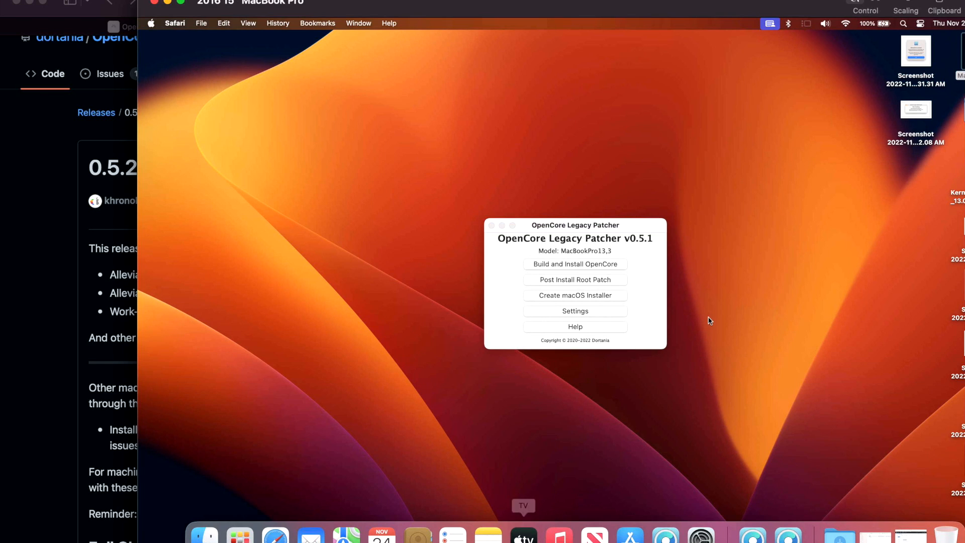
pyautogui.click(911, 534)
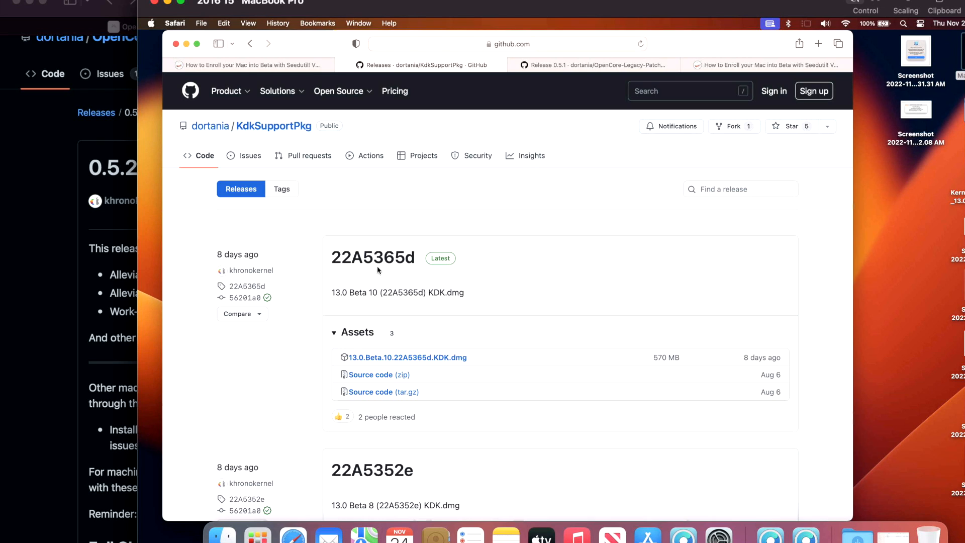
pyautogui.click(187, 43)
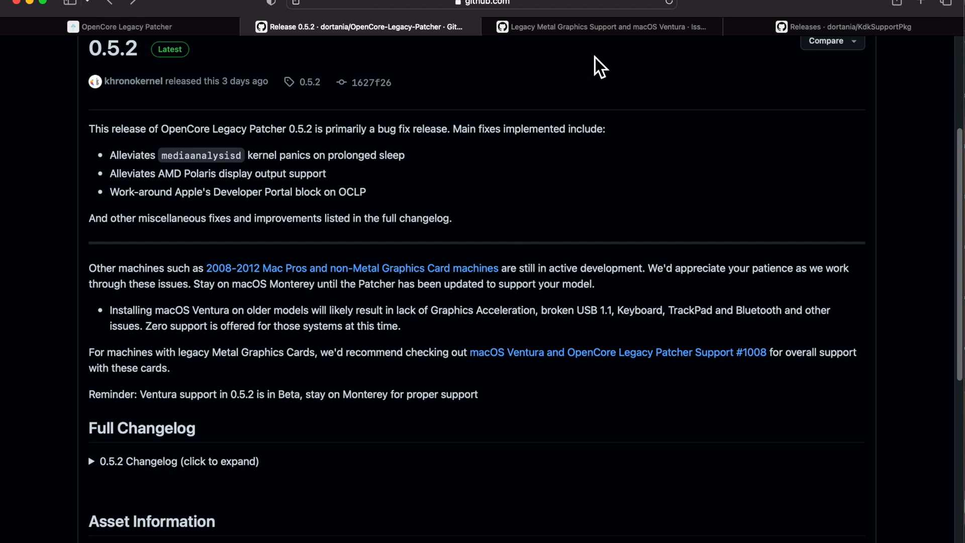
# - Open the Legacy Metal Graphics Support and macOS Ventura issue and read its supported GPU models, known issues and resolved issues
pyautogui.click(595, 27)
pyautogui.scroll(-3, 473, 370)
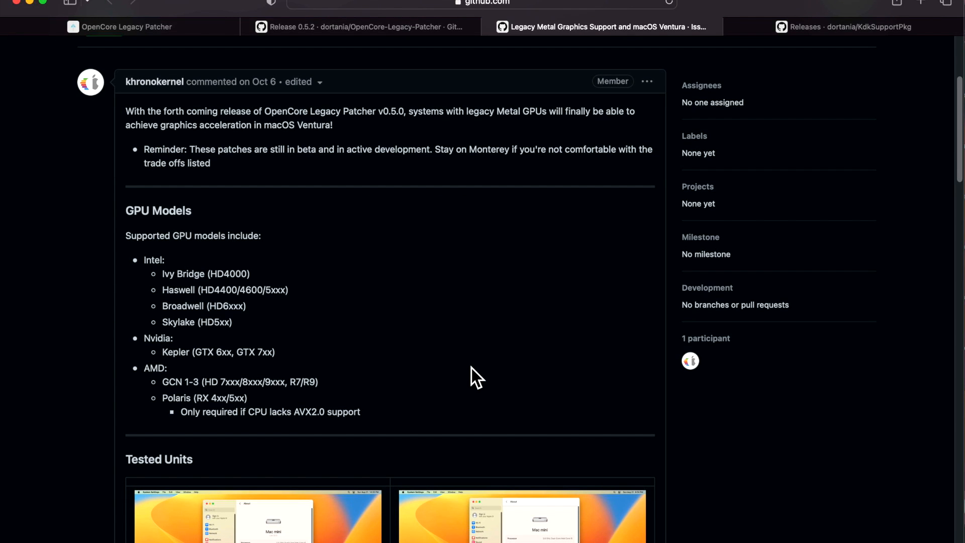
pyautogui.scroll(-5, 355, 273)
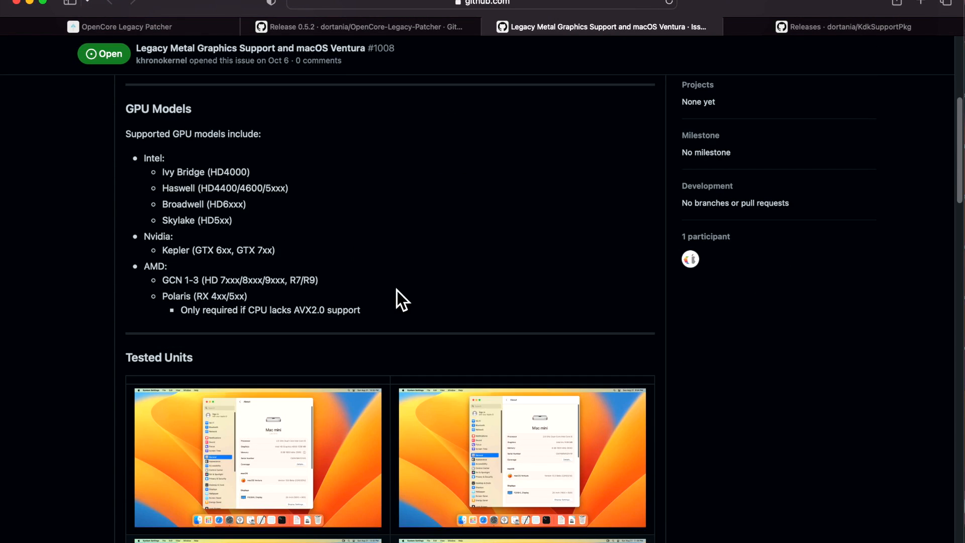
pyautogui.scroll(-12, 470, 344)
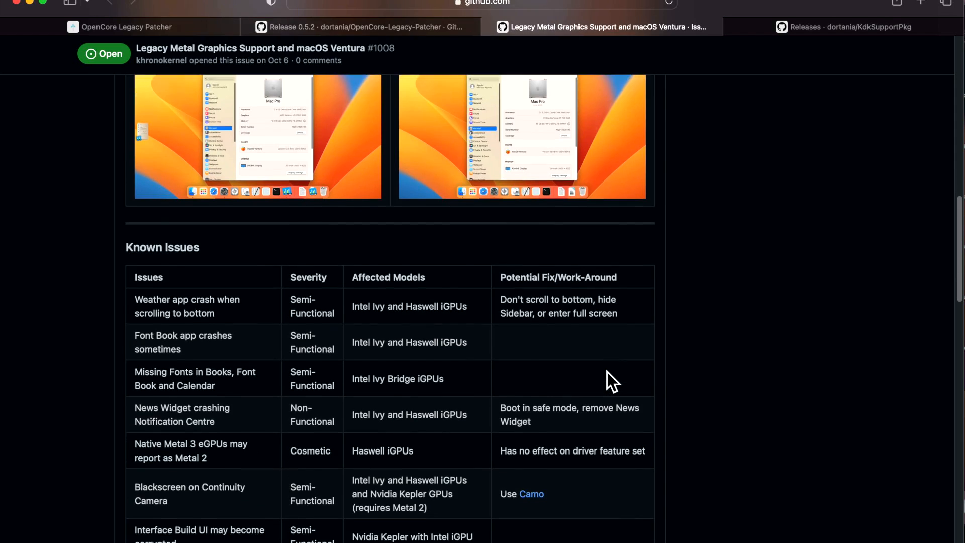
pyautogui.scroll(-1, 607, 372)
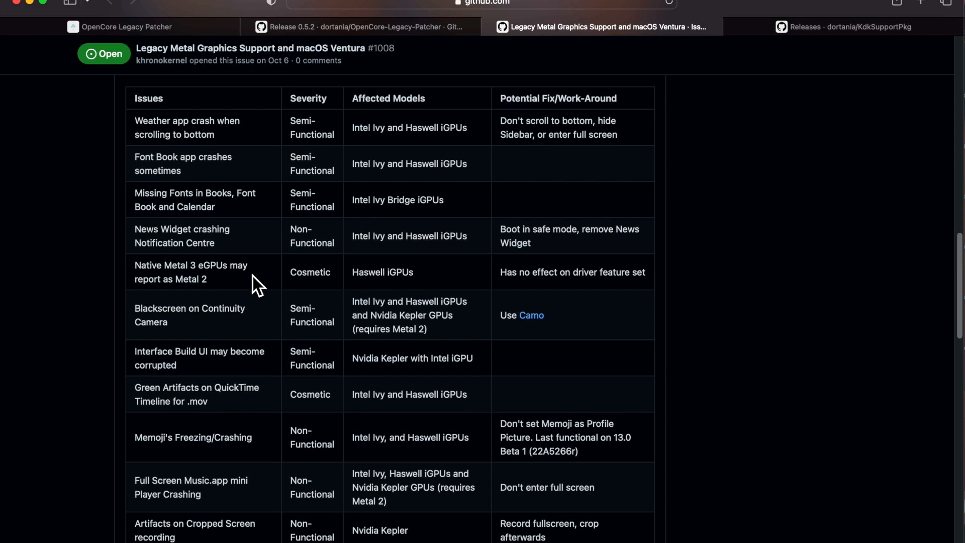
pyautogui.scroll(-1, 230, 406)
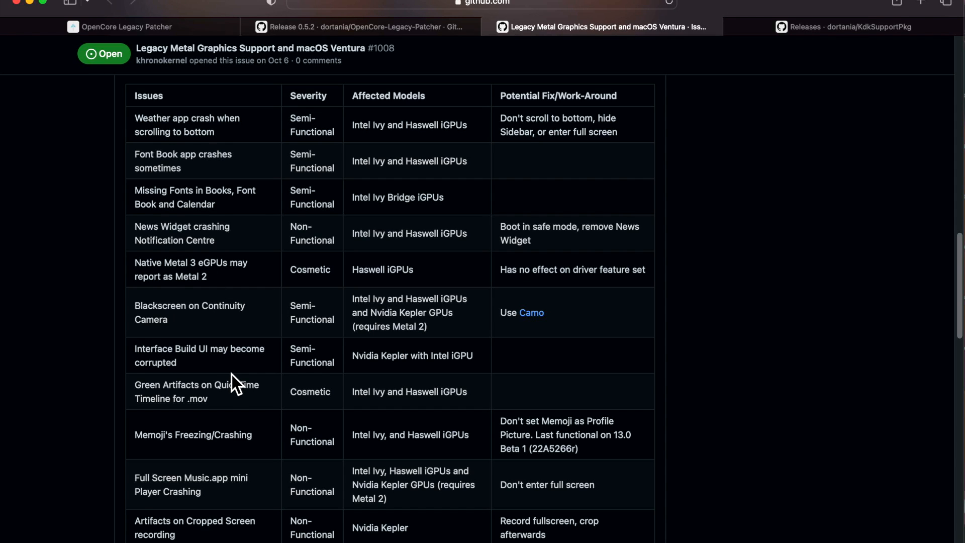
pyautogui.scroll(-10, 231, 377)
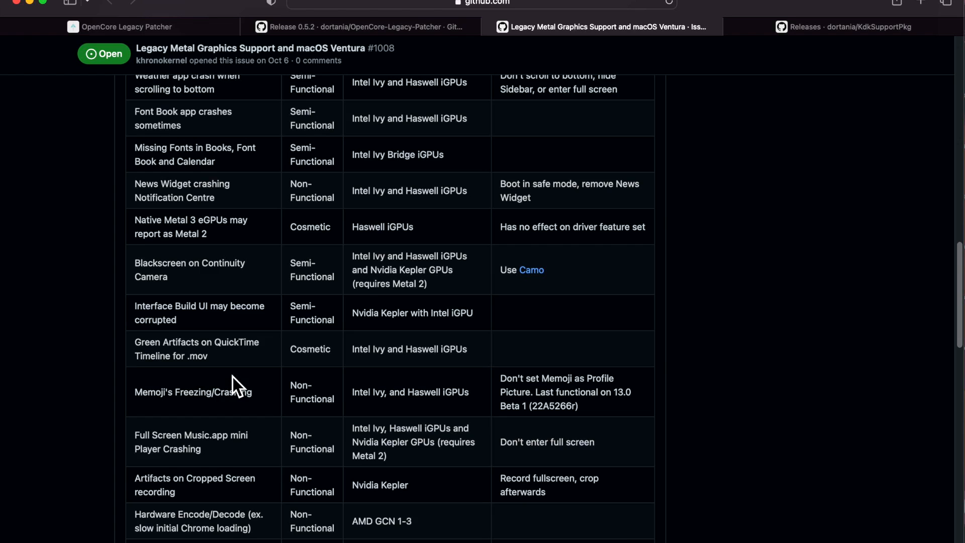
pyautogui.scroll(-11, 237, 385)
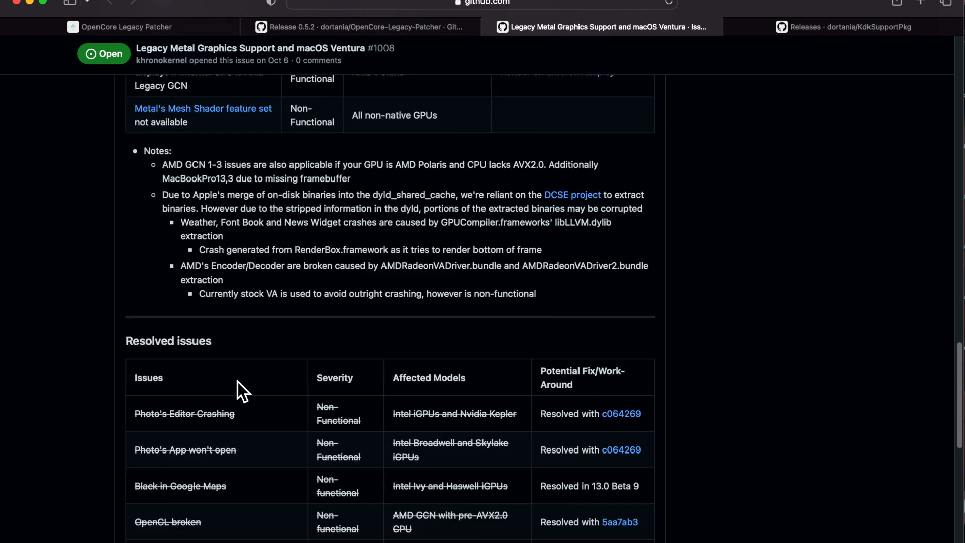
pyautogui.scroll(-1, 287, 433)
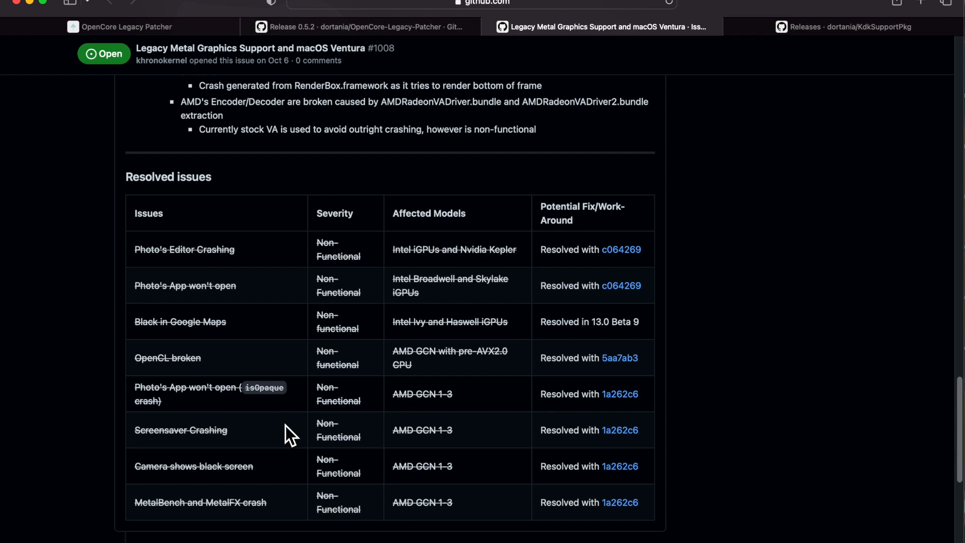
# - Go back to the issue's Known Issues table and review the severity, affected models and work-arounds of each entry
pyautogui.scroll(13, 339, 418)
pyautogui.scroll(11, 339, 418)
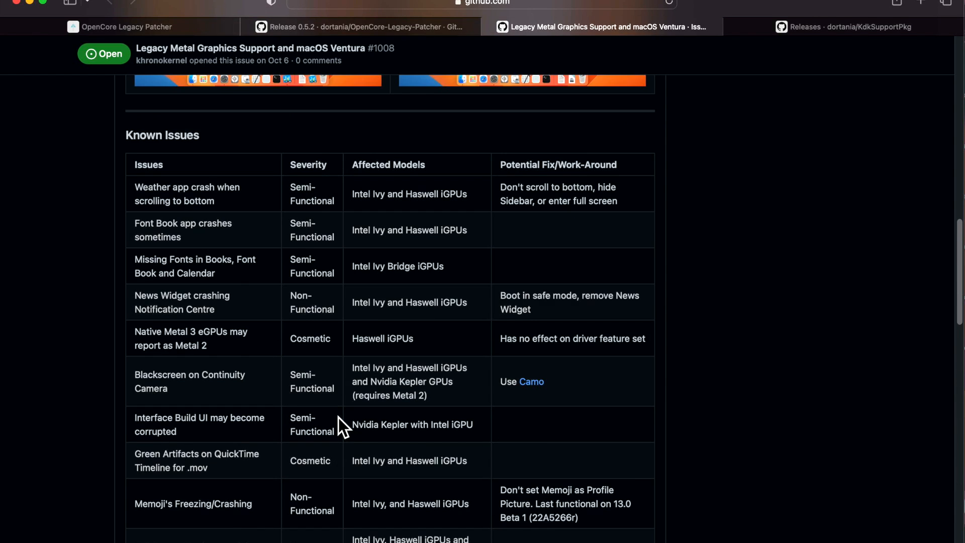
pyautogui.scroll(-1, 337, 415)
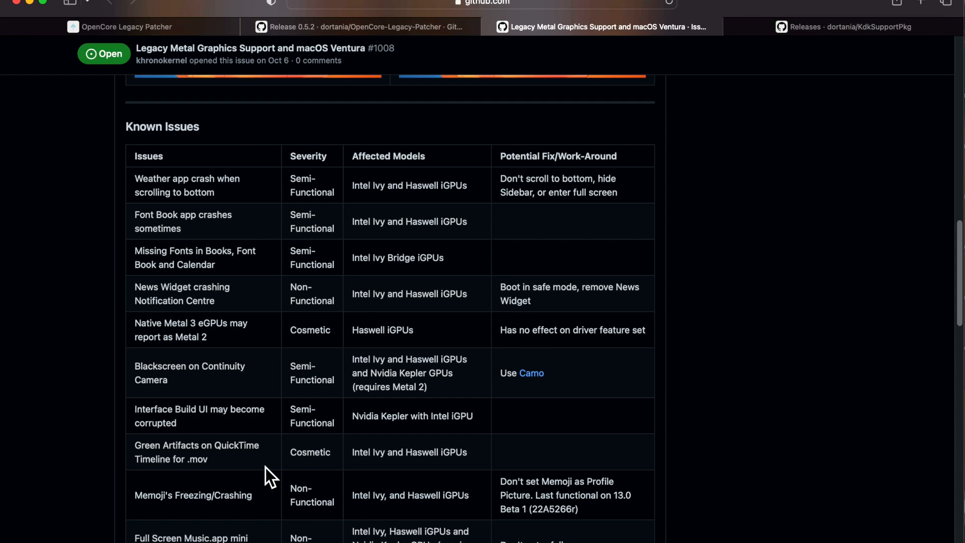
pyautogui.scroll(-7, 266, 467)
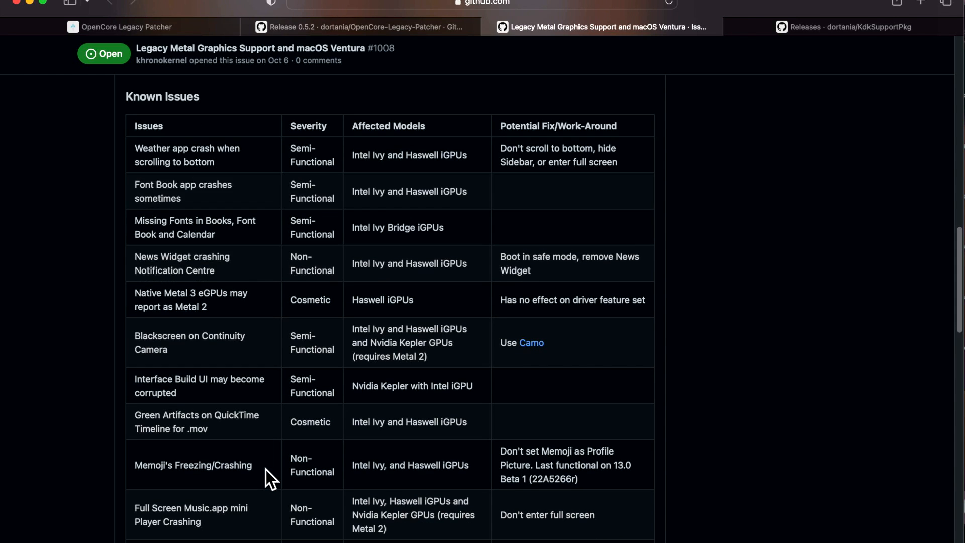
pyautogui.scroll(-3, 394, 484)
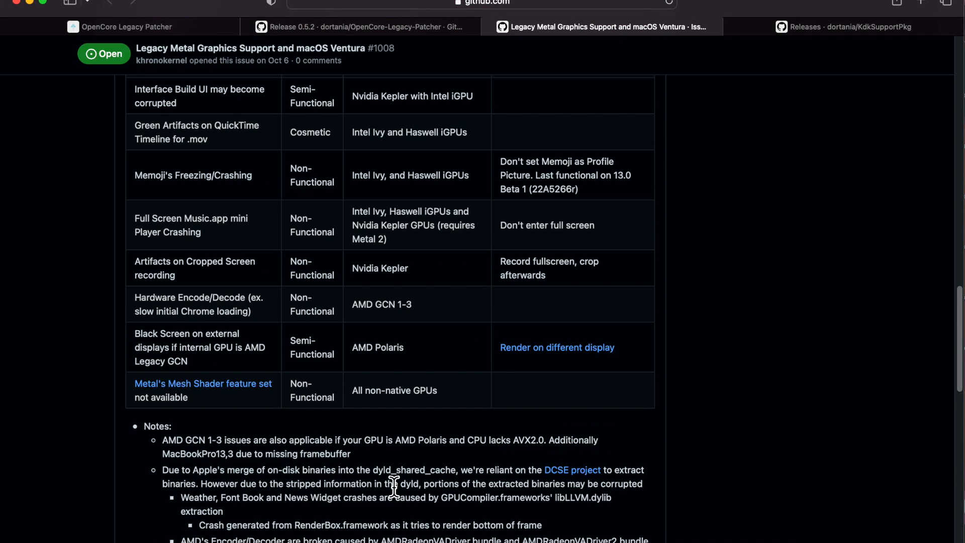
pyautogui.scroll(1, 431, 443)
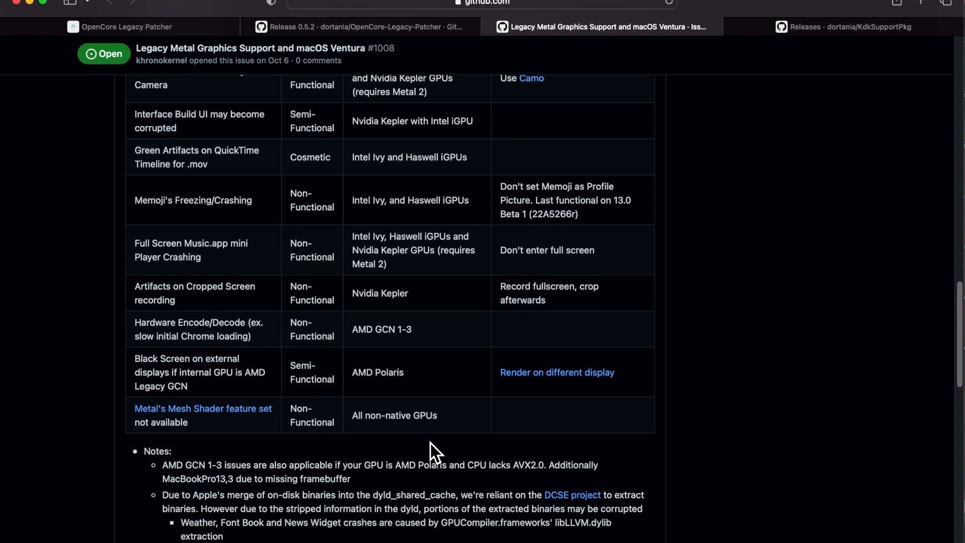
pyautogui.scroll(5, 431, 442)
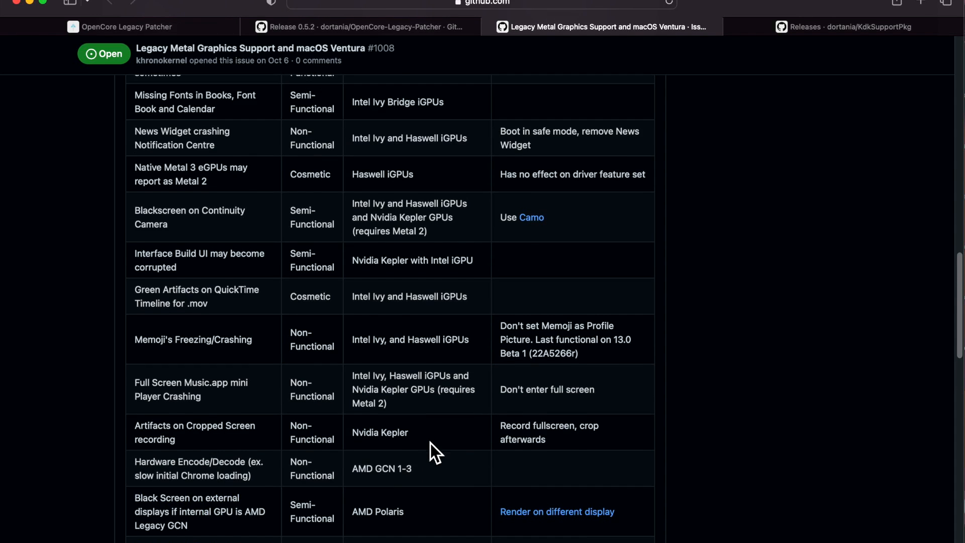
pyautogui.scroll(5, 430, 443)
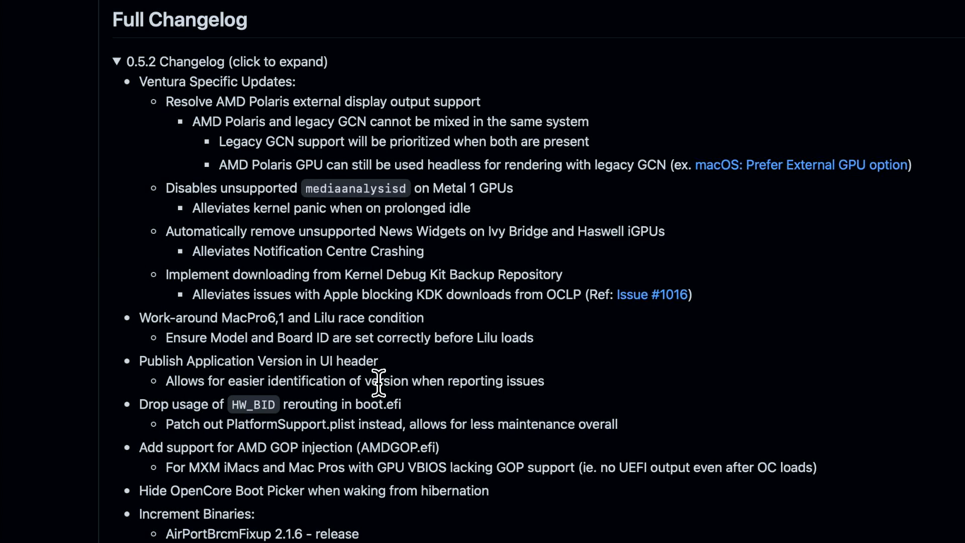
# - Read the expanded 0.5.2 changelog from the Ventura-specific updates through the Increment Binaries list
pyautogui.scroll(-1, 443, 468)
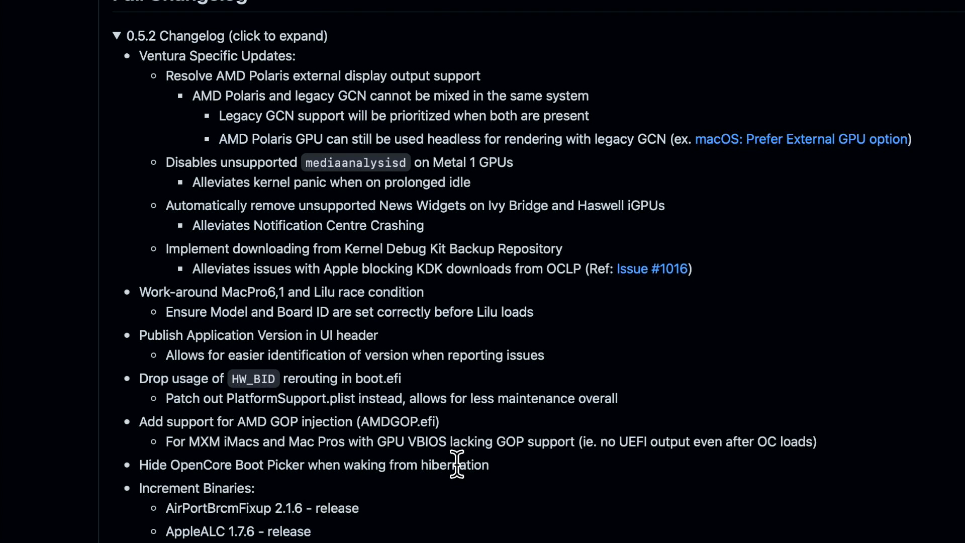
pyautogui.scroll(-4, 457, 462)
pyautogui.scroll(-5, 457, 459)
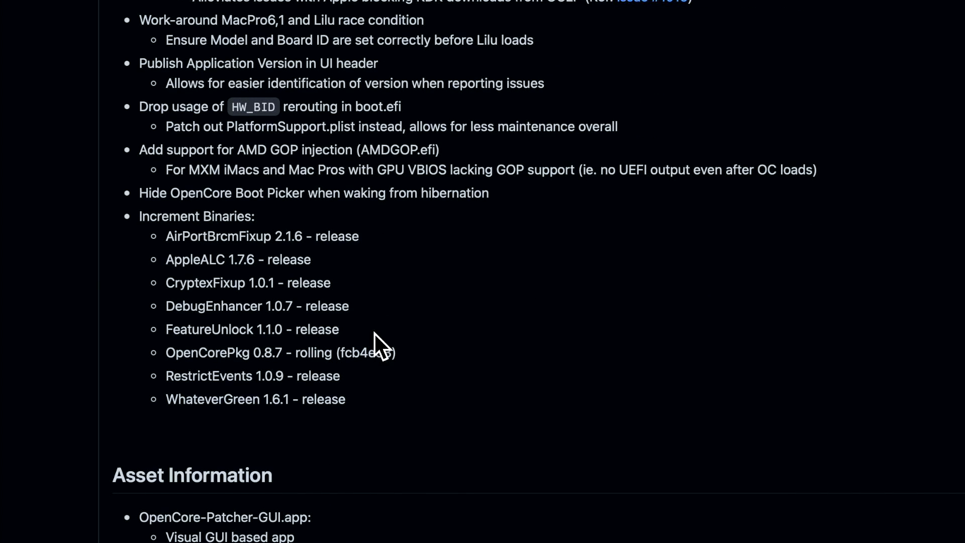
pyautogui.tripleClick(470, 349)
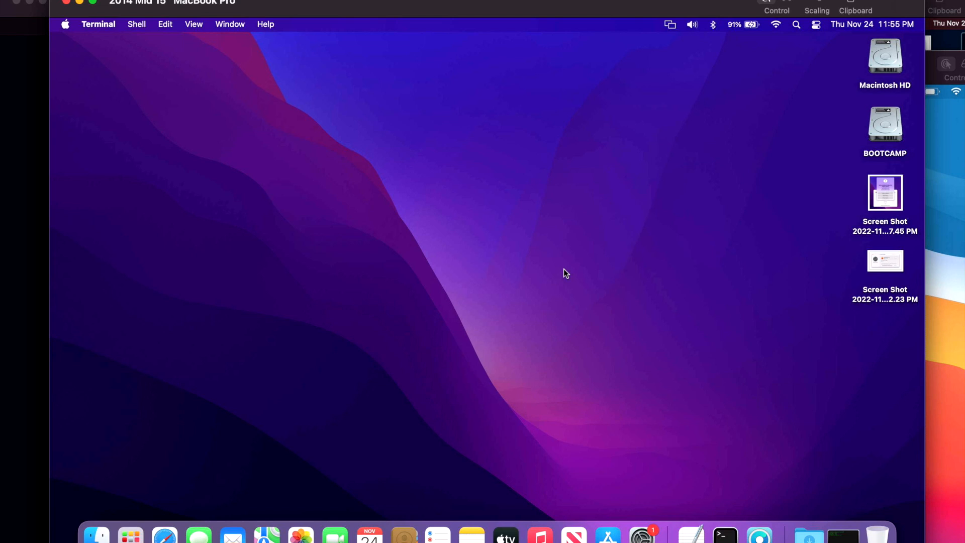
# - Run nvram 4D1FDA02-38C7-4A6A-9CC6-4BCCA8B30102:opencore-version in the remote Mac's Terminal to check its OpenCore version
pyautogui.click(526, 260)
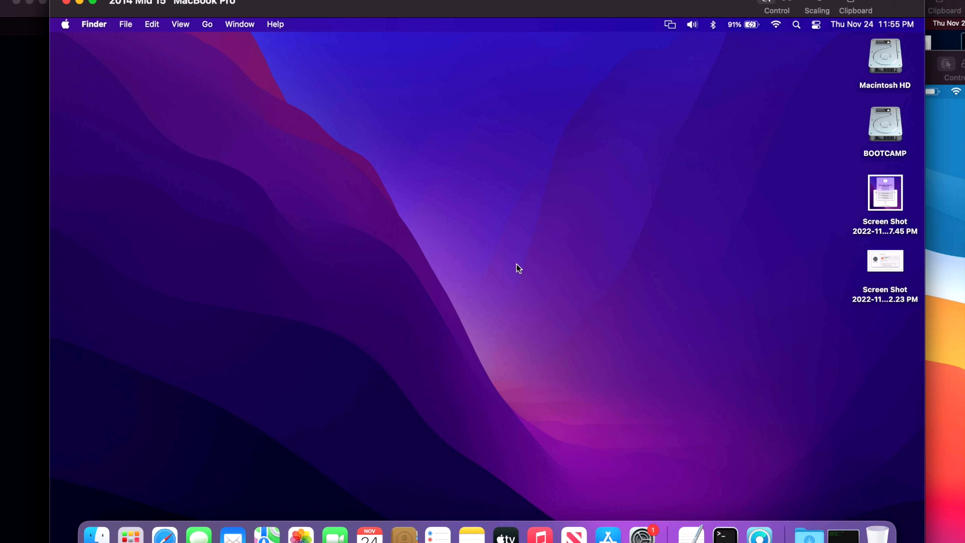
pyautogui.click(843, 534)
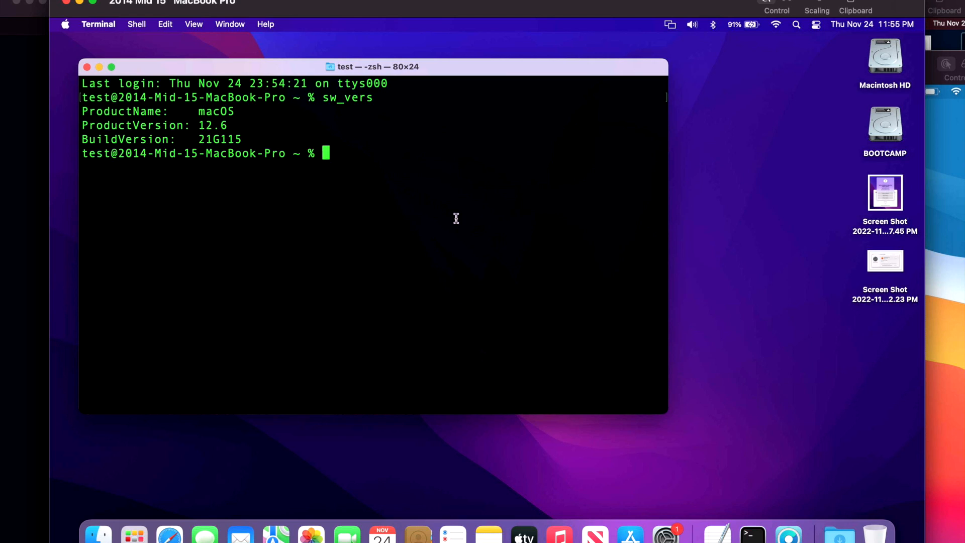
pyautogui.click(100, 67)
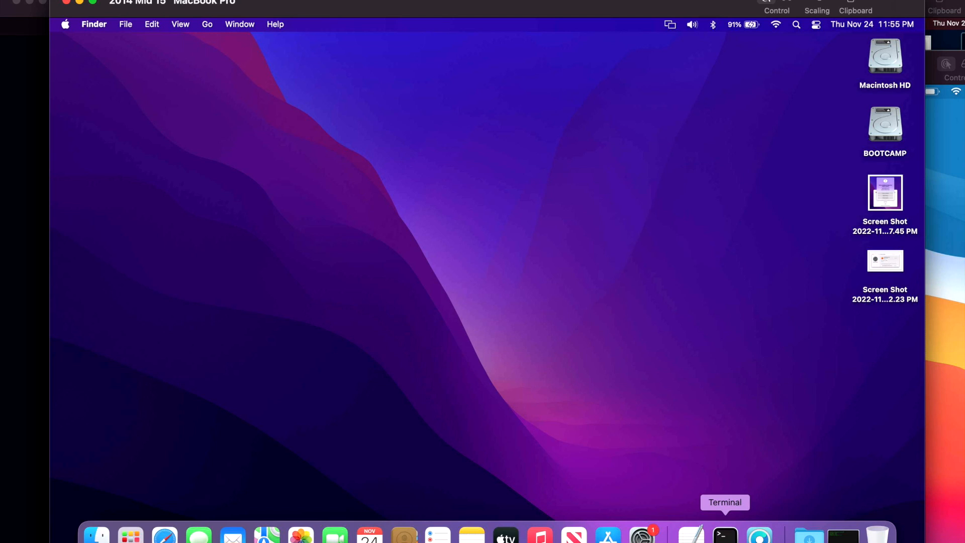
pyautogui.click(726, 535)
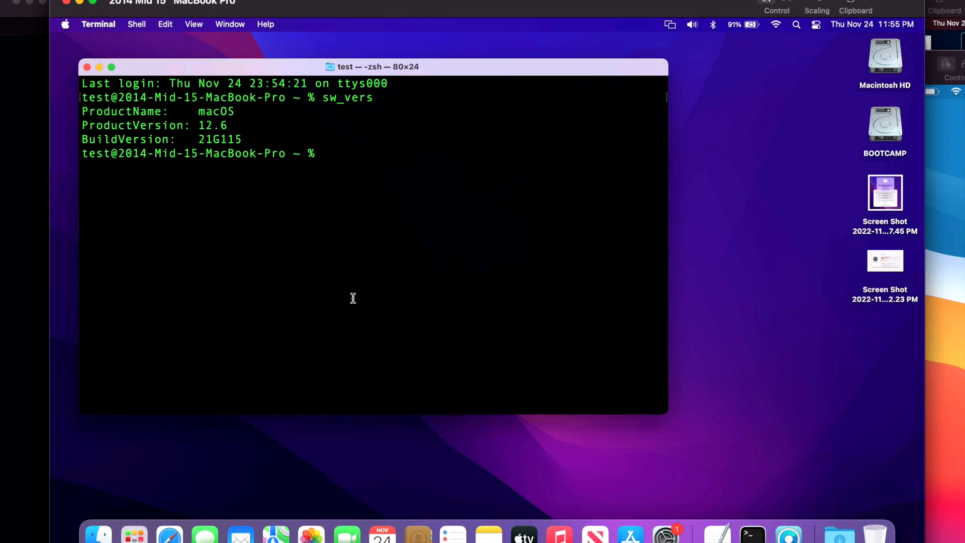
pyautogui.write('nvram 4D1FDA02-38C7-4A6A-9CC6-4BCCA8B30102:opencore-version')
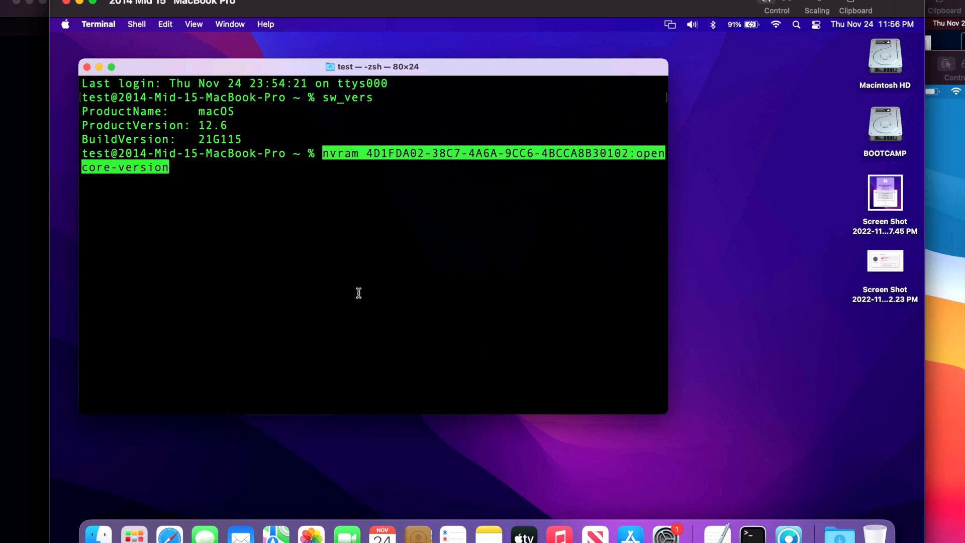
pyautogui.press('Return')
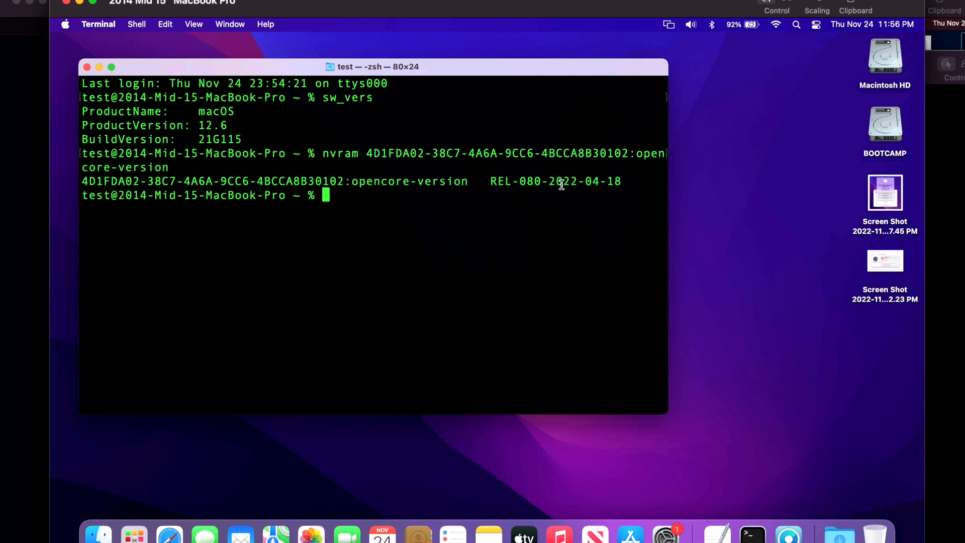
# - Launch OpenCore-Patcher, view the offered 0.5.2 update on GitHub and read its release notes
pyautogui.click(789, 535)
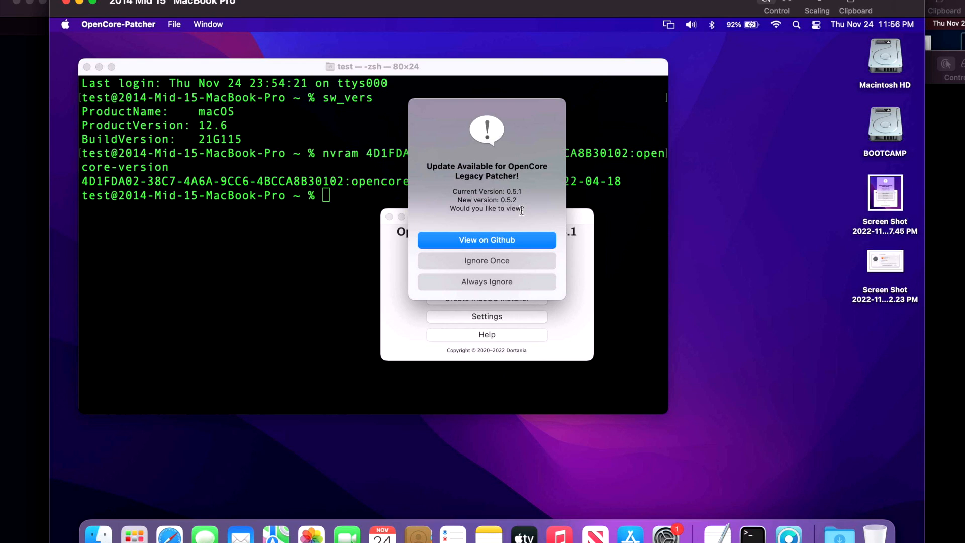
pyautogui.click(528, 237)
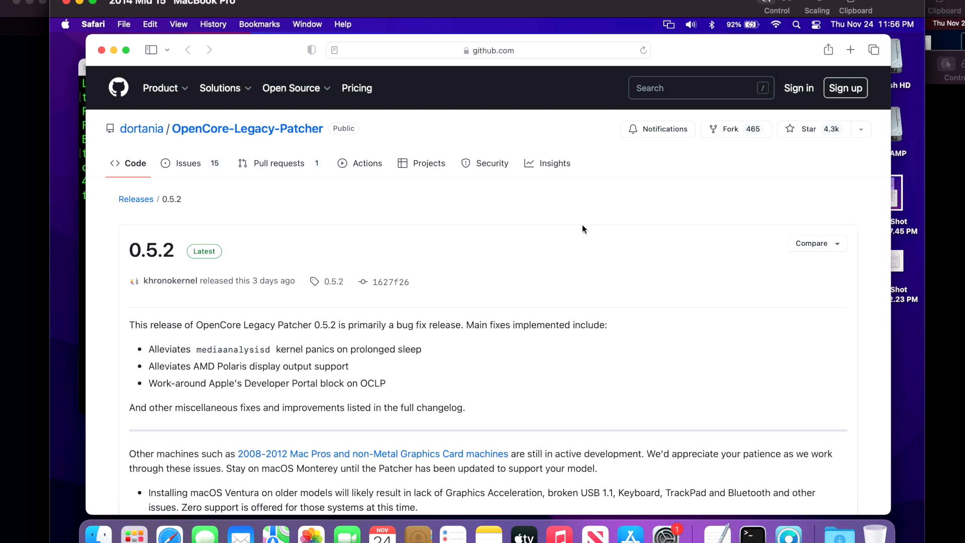
pyautogui.scroll(-1, 441, 301)
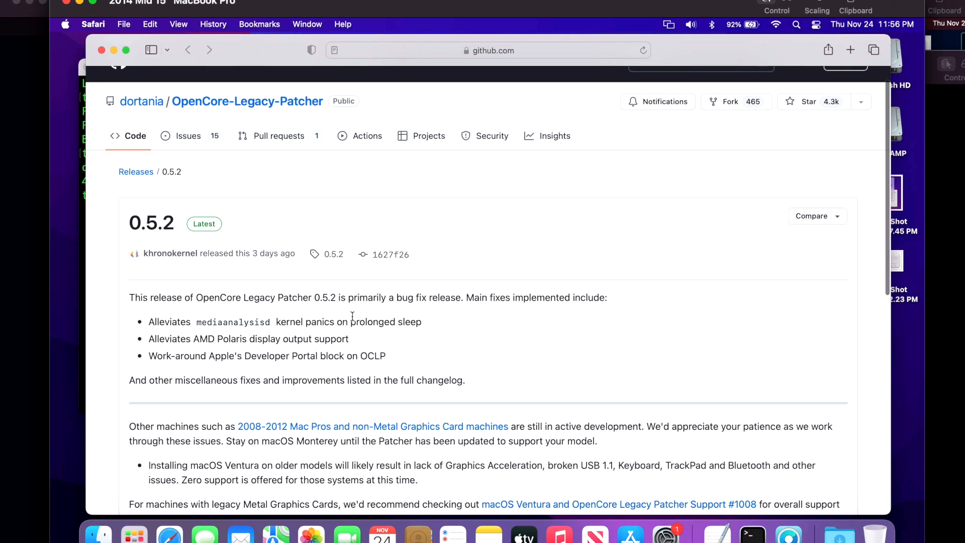
pyautogui.scroll(-2, 342, 316)
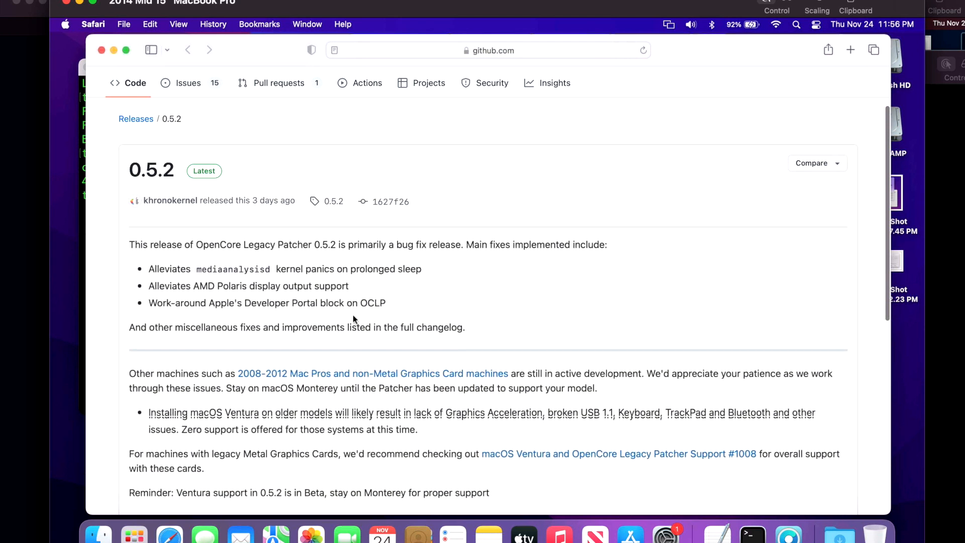
pyautogui.scroll(-3, 366, 424)
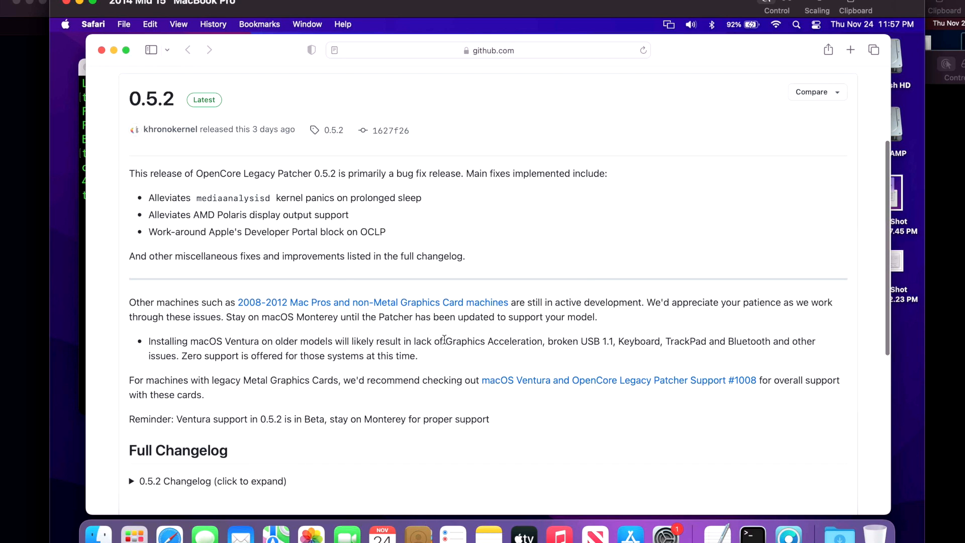
# - Open the full OpenCore-Legacy-Patcher releases list and review the 0.5.1 notes, including the Kernel Debug Kit warning and affected models
pyautogui.scroll(5, 445, 340)
pyautogui.click(135, 199)
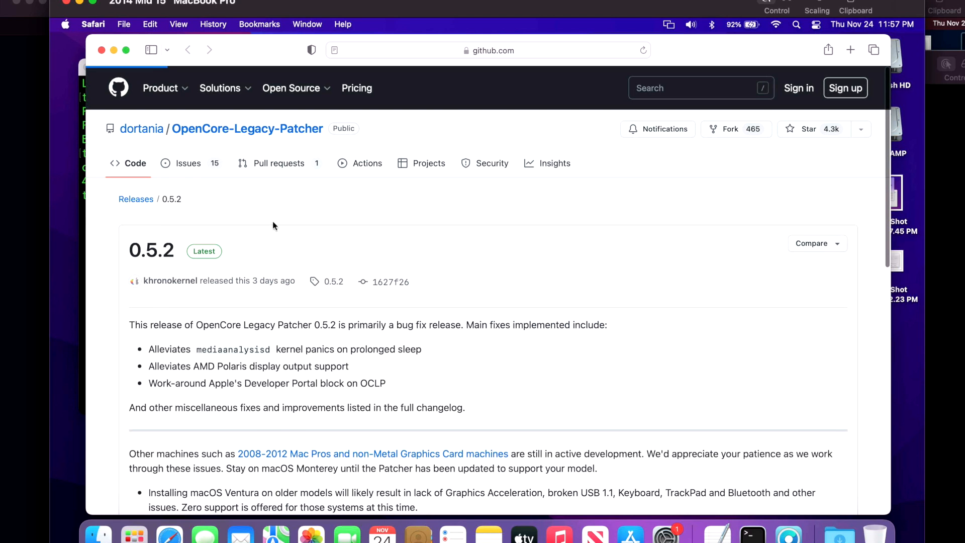
pyautogui.scroll(-10, 304, 289)
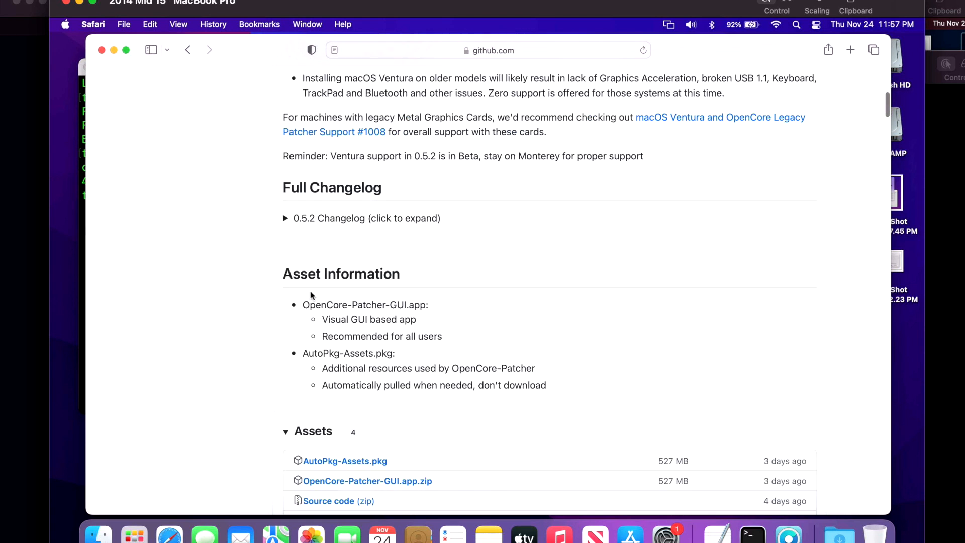
pyautogui.scroll(-10, 311, 294)
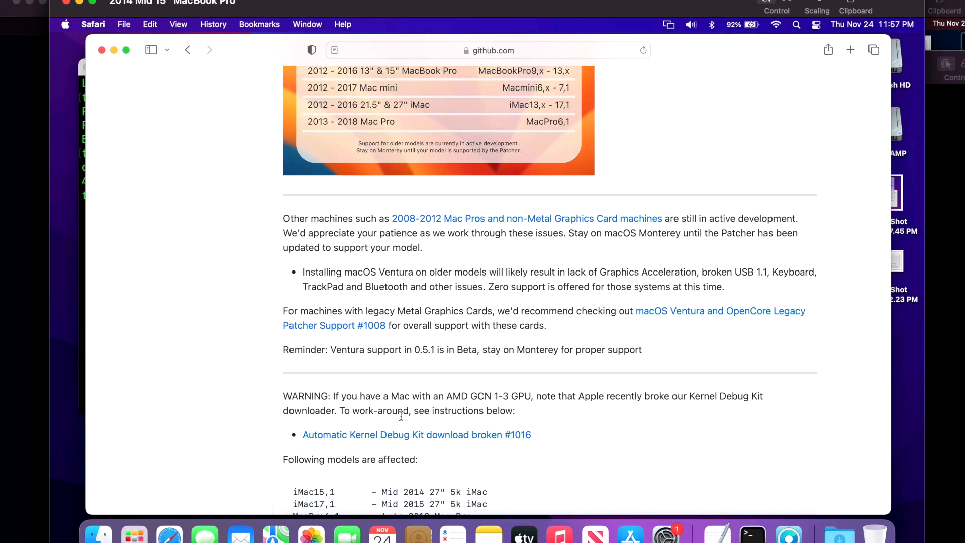
pyautogui.scroll(-4, 483, 432)
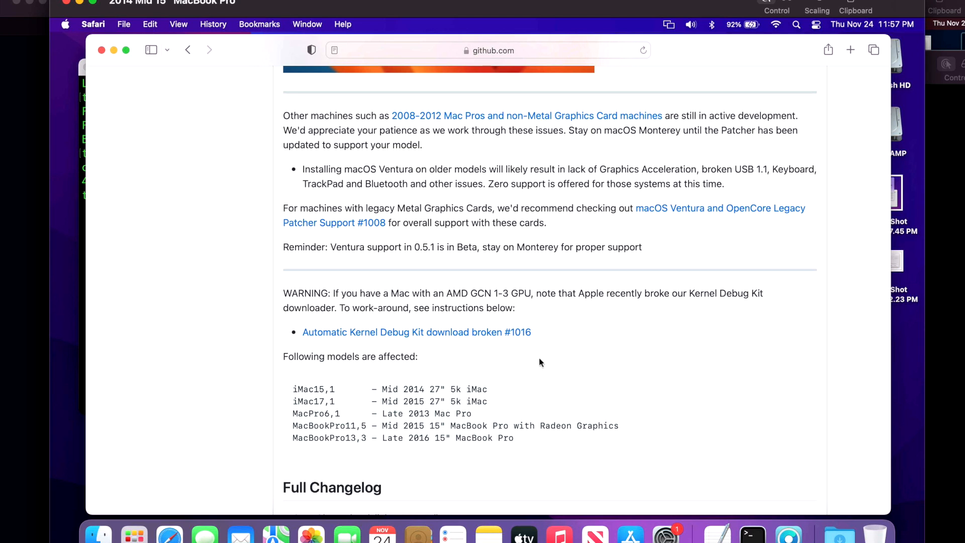
pyautogui.scroll(15, 539, 359)
pyautogui.scroll(-5, 535, 365)
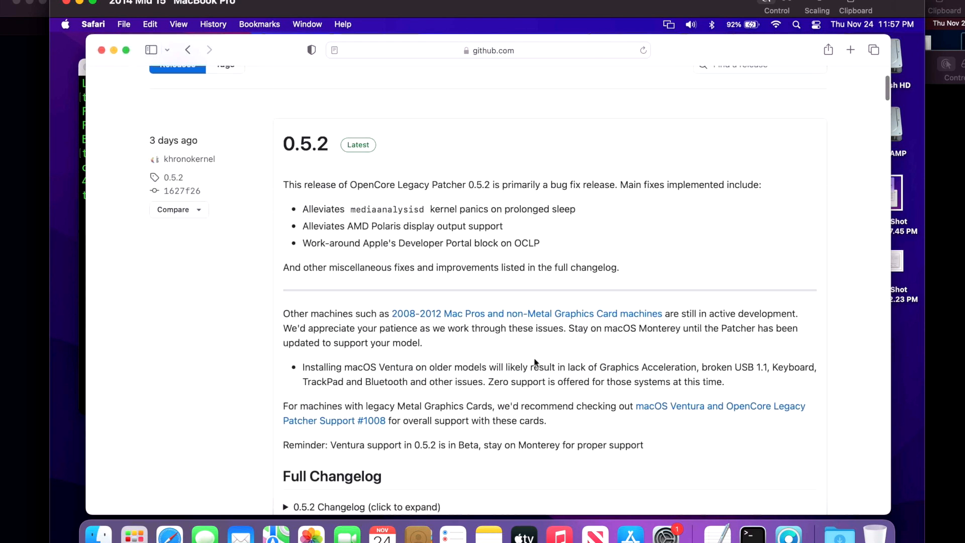
pyautogui.scroll(3, 533, 372)
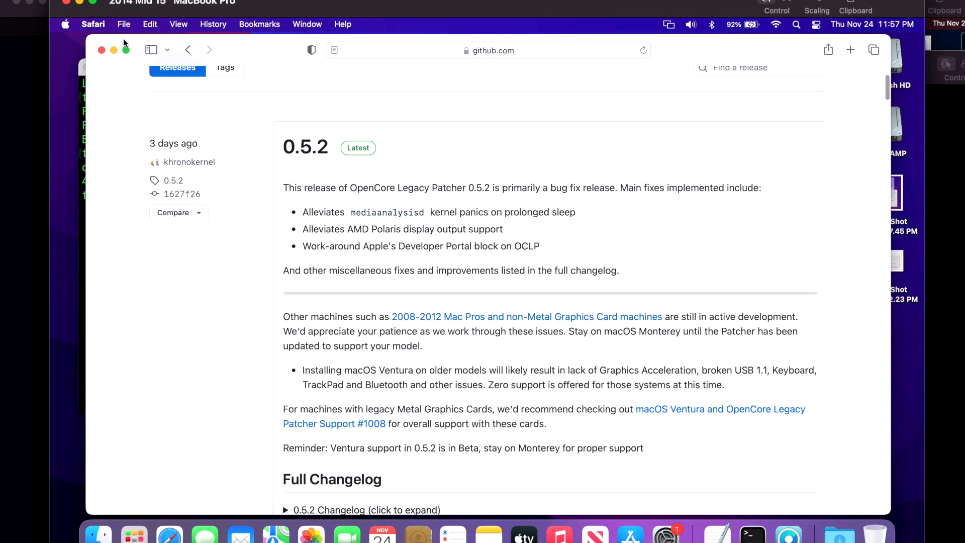
# - Download OpenCore-Patcher-GUI.app.zip from the 0.5.2 assets and minimize the browser window
pyautogui.scroll(-10, 325, 302)
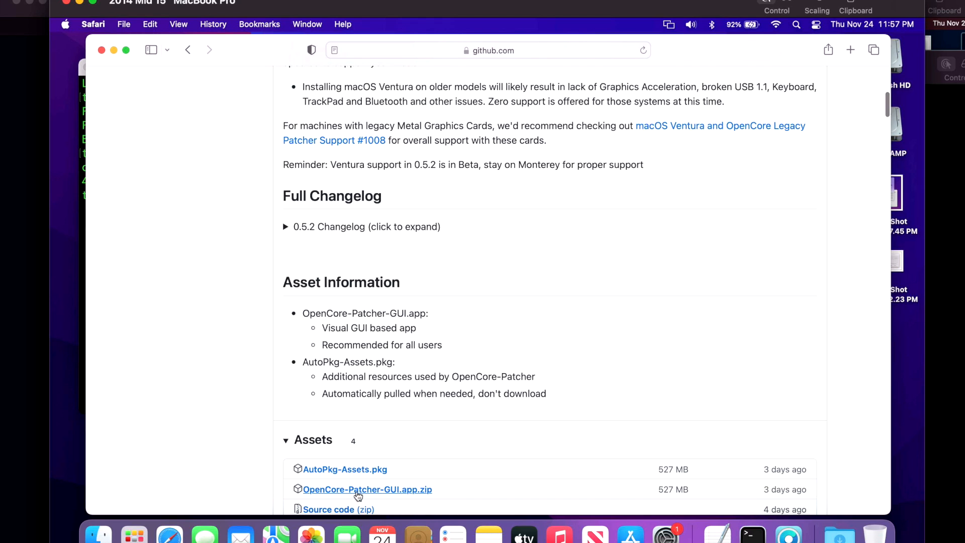
pyautogui.click(422, 491)
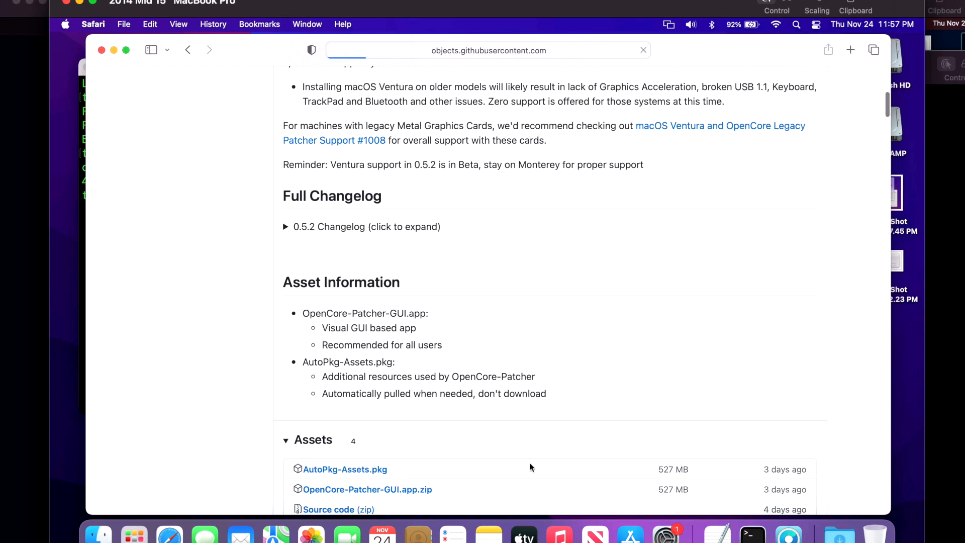
pyautogui.click(114, 50)
# - Open the Applications folder on Macintosh HD and quit the running OpenCore-Patcher 0.5.1
pyautogui.doubleClick(889, 55)
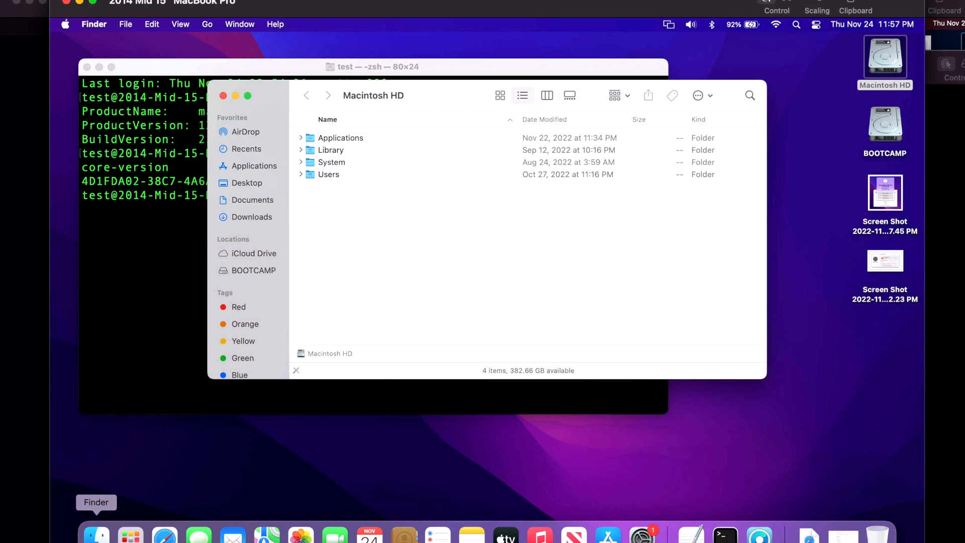
pyautogui.doubleClick(340, 141)
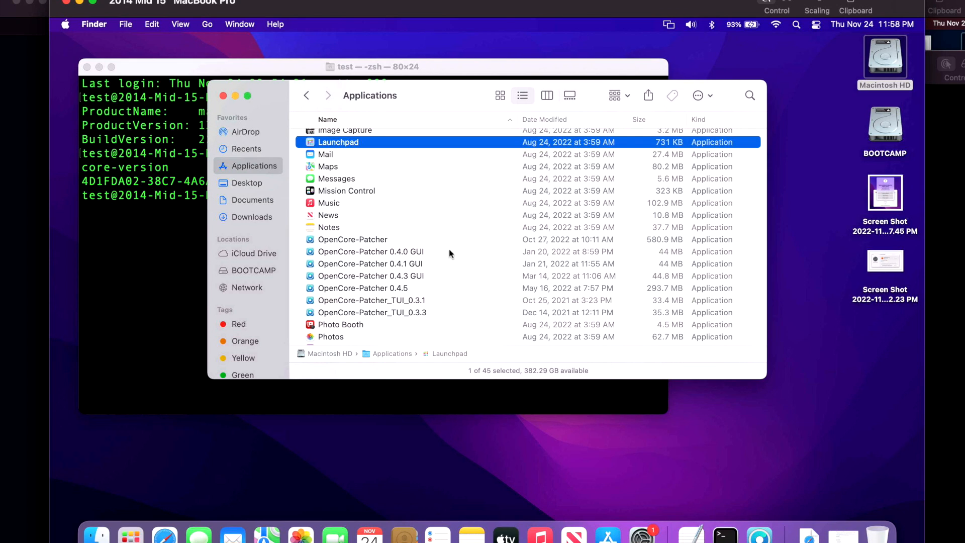
pyautogui.click(760, 534)
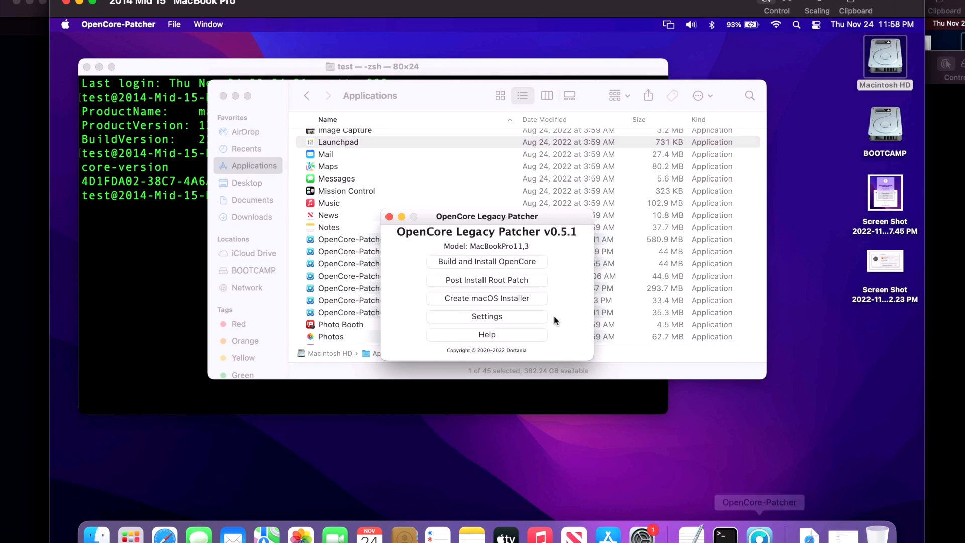
pyautogui.click(141, 25)
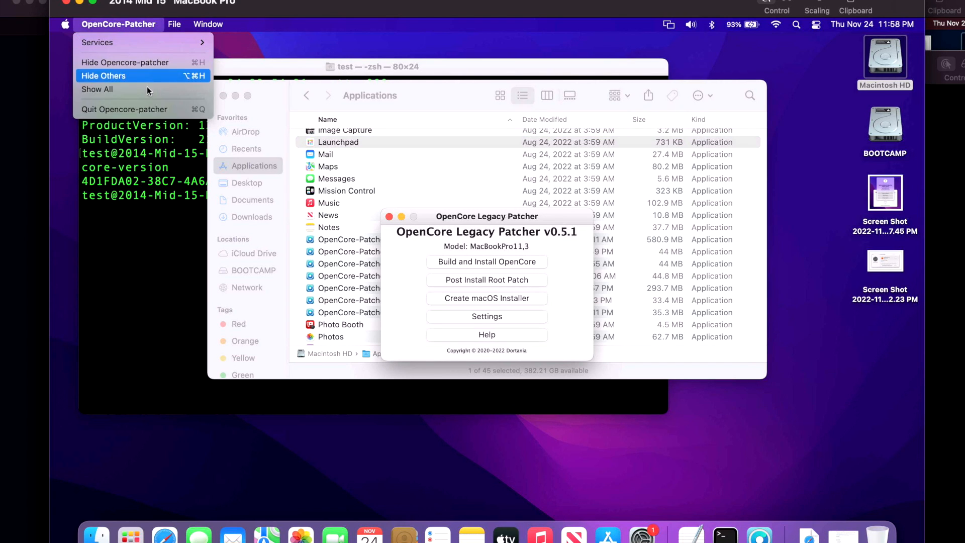
pyautogui.click(146, 107)
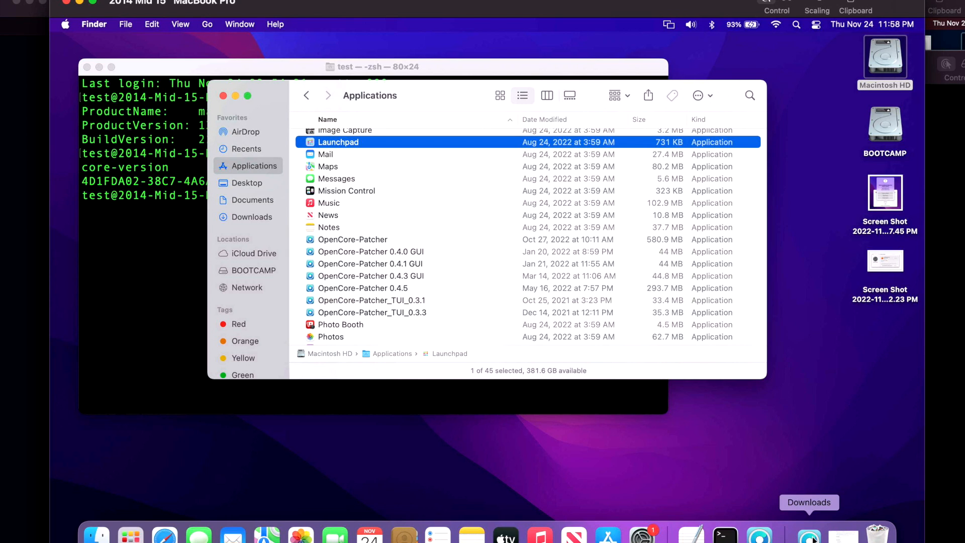
# - Move the downloaded OpenCore-Patcher app from Downloads into the Applications folder, replacing the older copy
pyautogui.click(810, 537)
pyautogui.moveTo(781, 482); pyautogui.dragTo(453, 212)
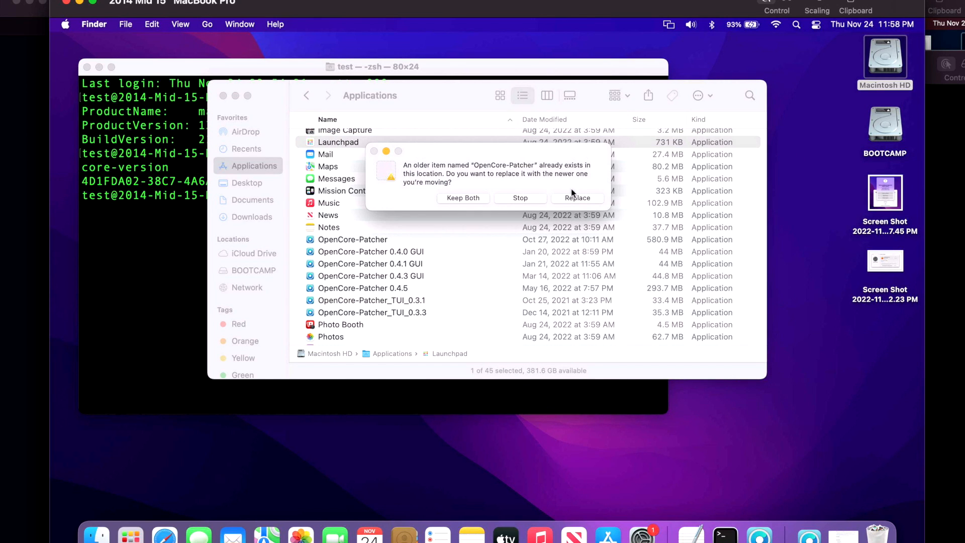
pyautogui.click(572, 198)
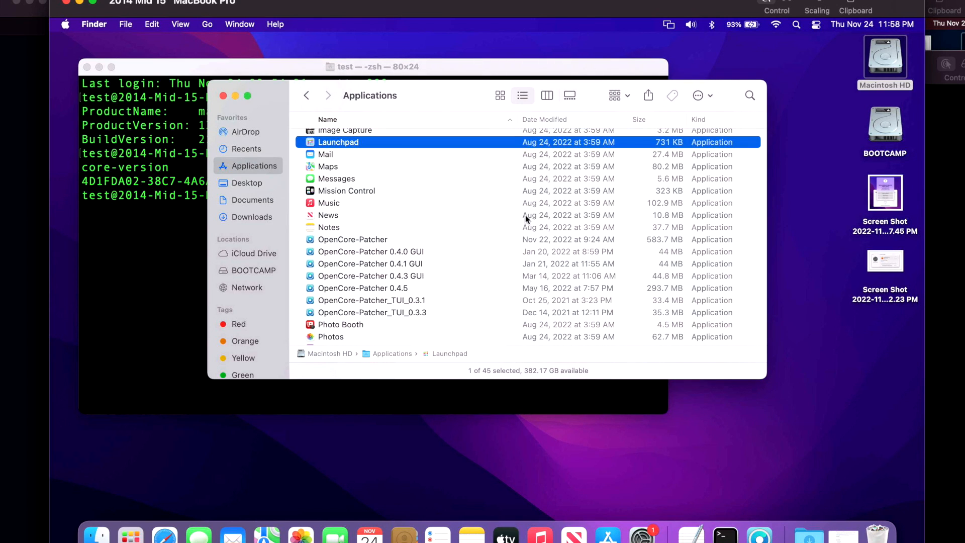
# - Launch the updated OpenCore-Patcher from Applications, close the folder window, and shift the patcher window slightly
pyautogui.doubleClick(383, 239)
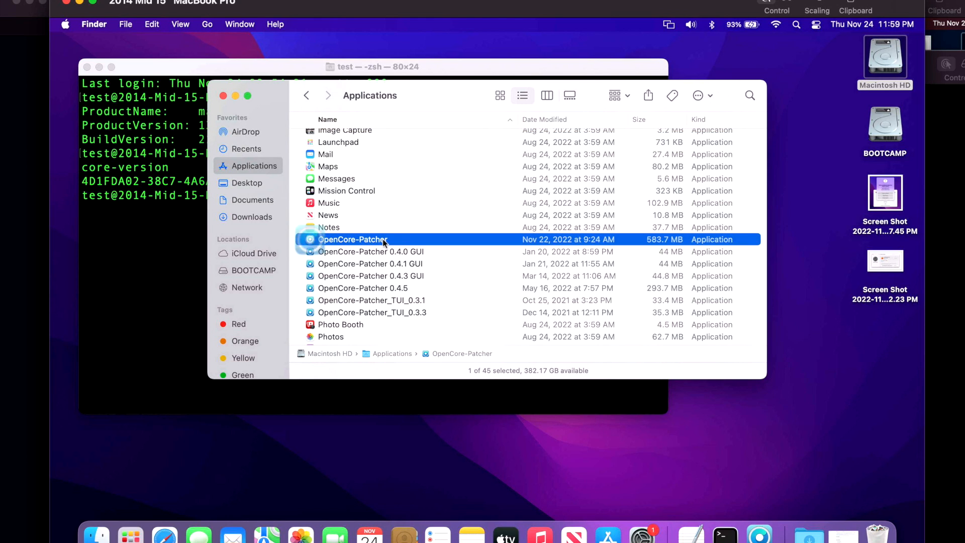
pyautogui.press('super+w')
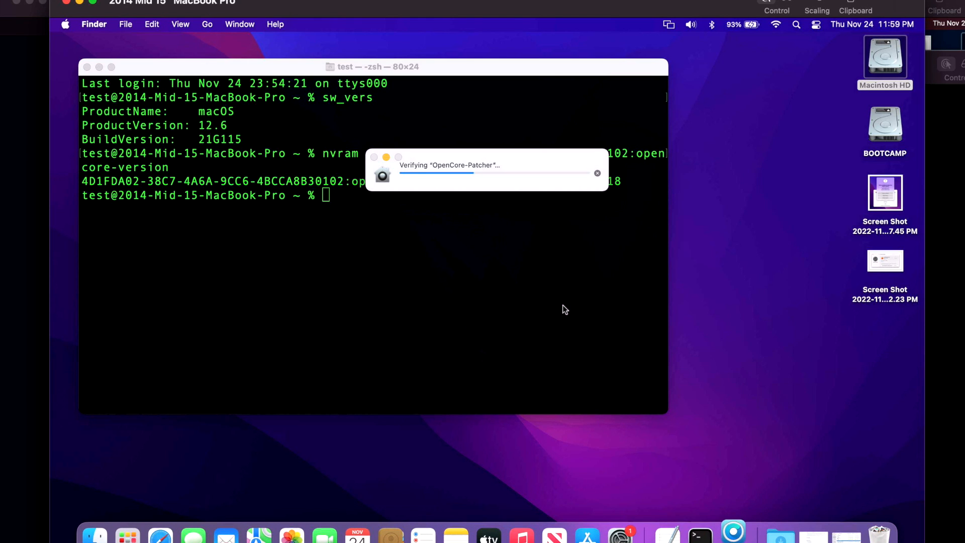
pyautogui.click(534, 255)
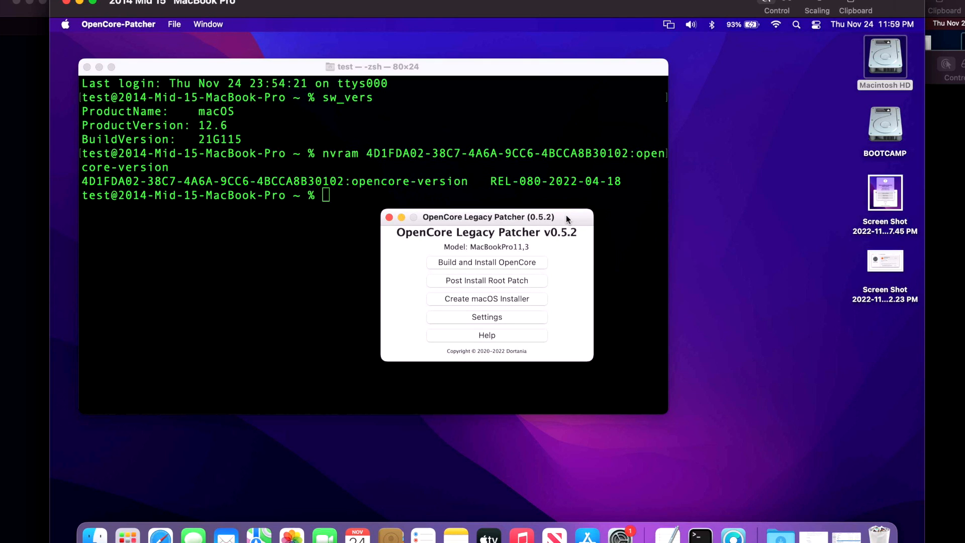
pyautogui.moveTo(566, 215); pyautogui.dragTo(576, 230)
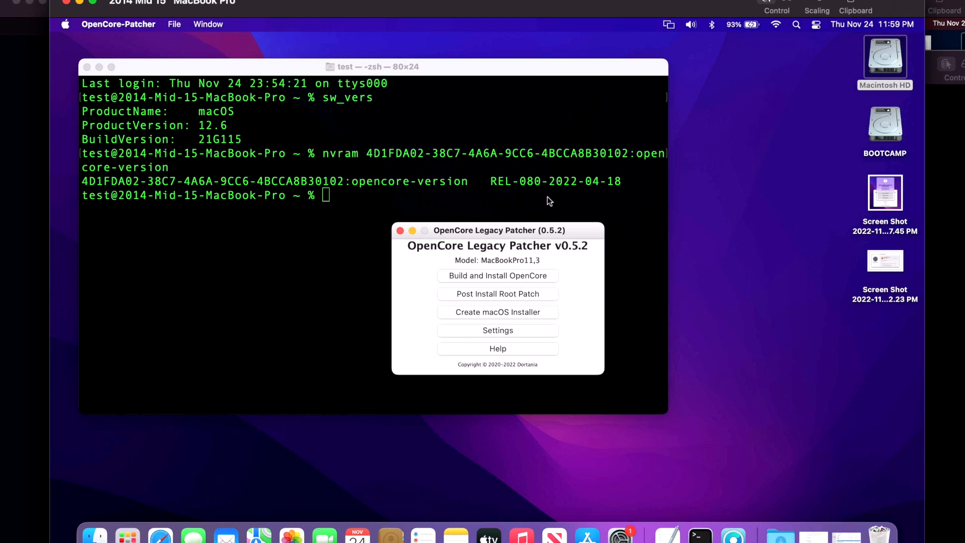
# - Turn off Show Boot Picker in the patcher's settings and return to the main menu
pyautogui.click(528, 329)
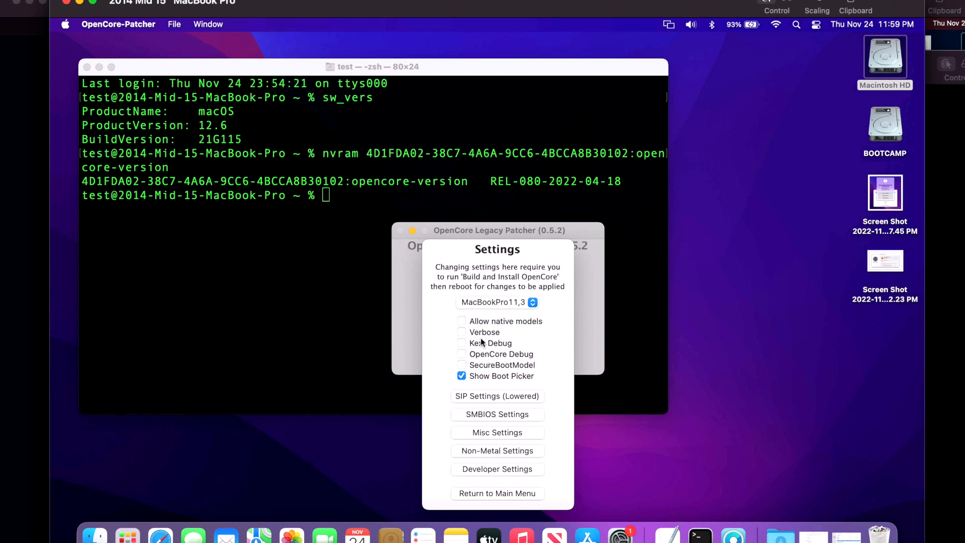
pyautogui.click(500, 382)
pyautogui.click(502, 493)
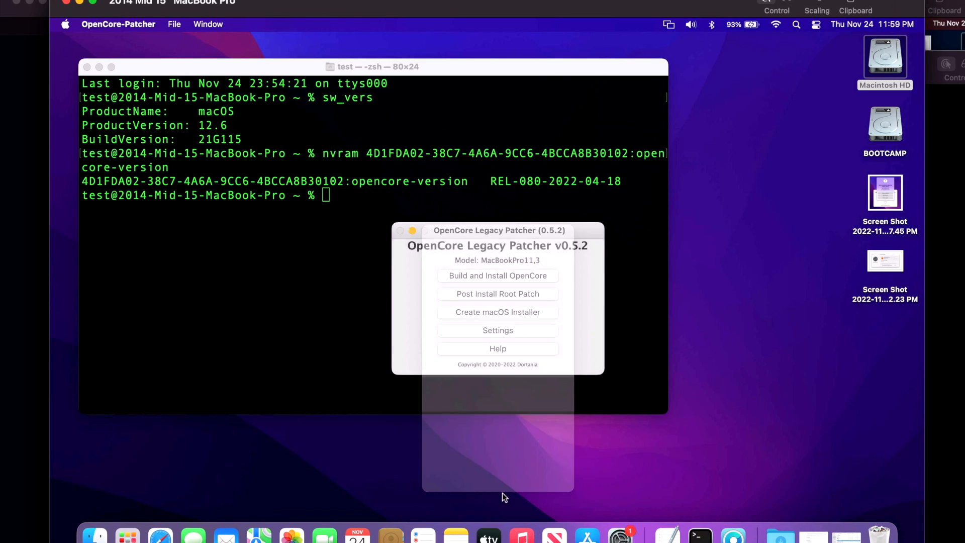
# - Build OpenCore and install it to disk0 (APPLE SSD), choosing the disk0s1 EFI partition as the target
pyautogui.click(523, 279)
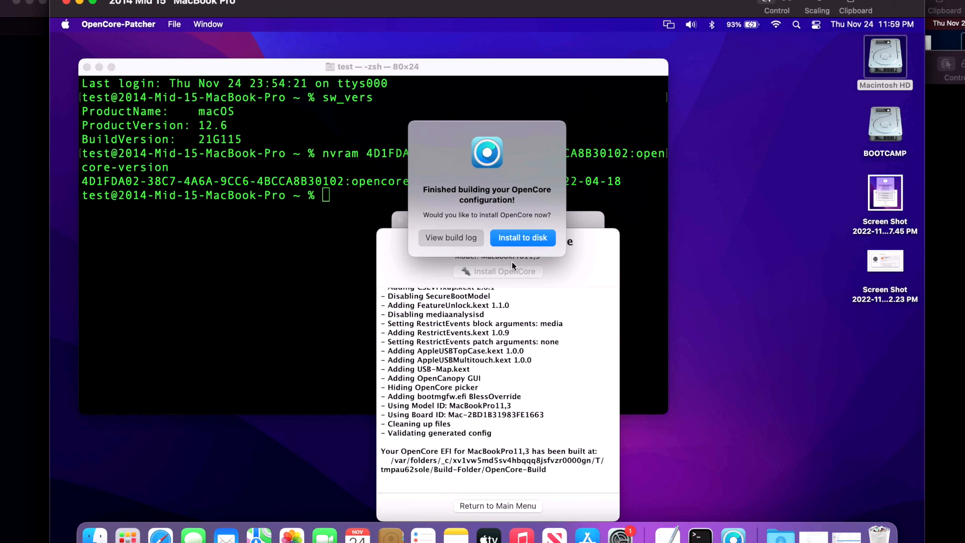
pyautogui.click(519, 241)
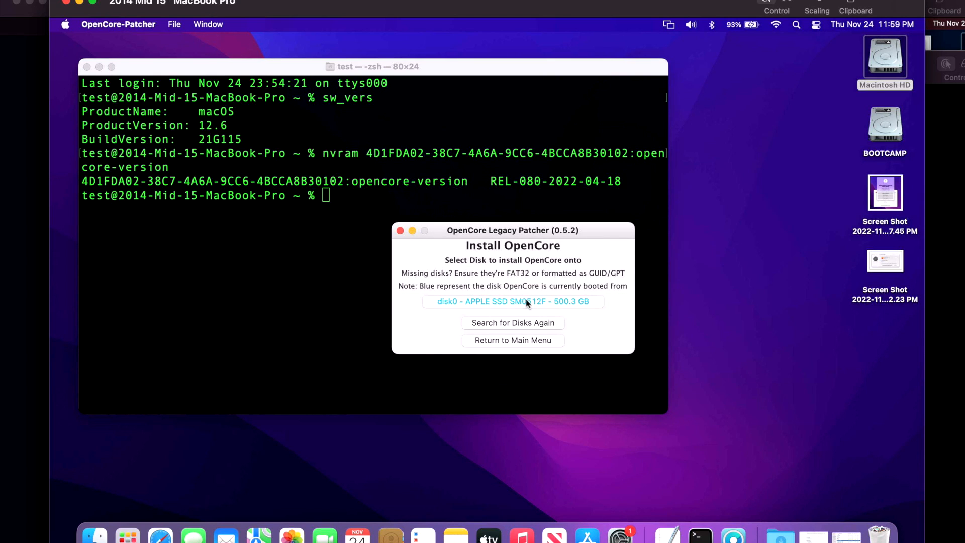
pyautogui.click(526, 301)
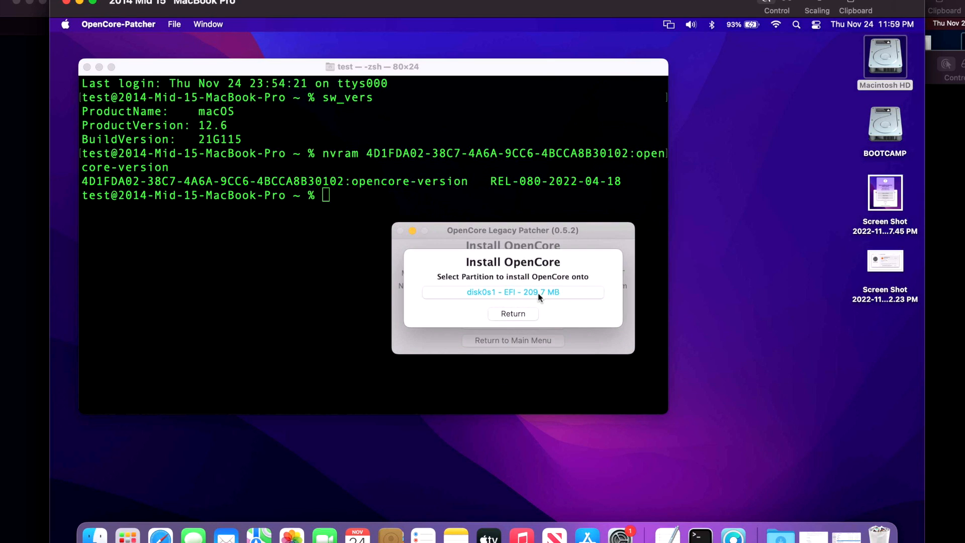
pyautogui.click(537, 295)
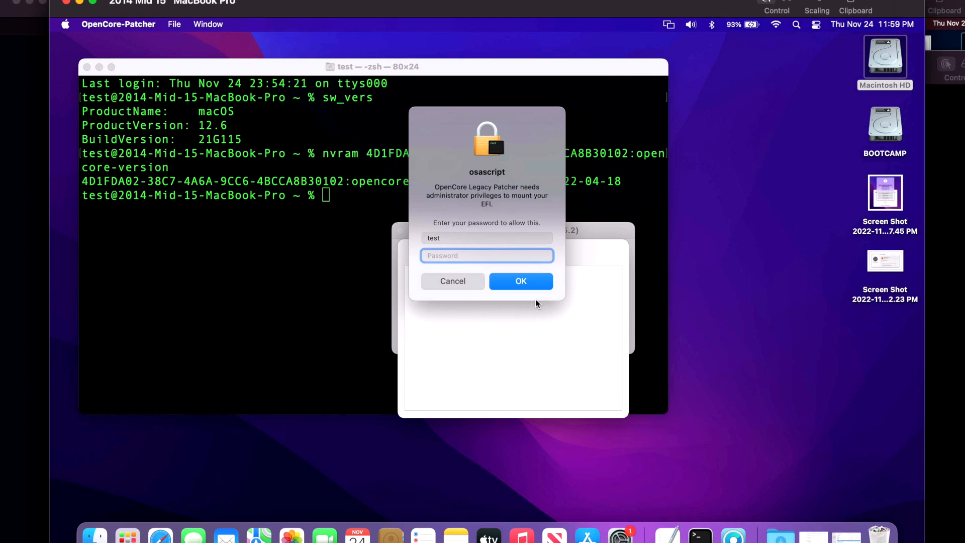
# - Authorize mounting the EFI with the account password, decline the reboot, and return to the patcher's main menu
pyautogui.write('••••')
pyautogui.press('Return')
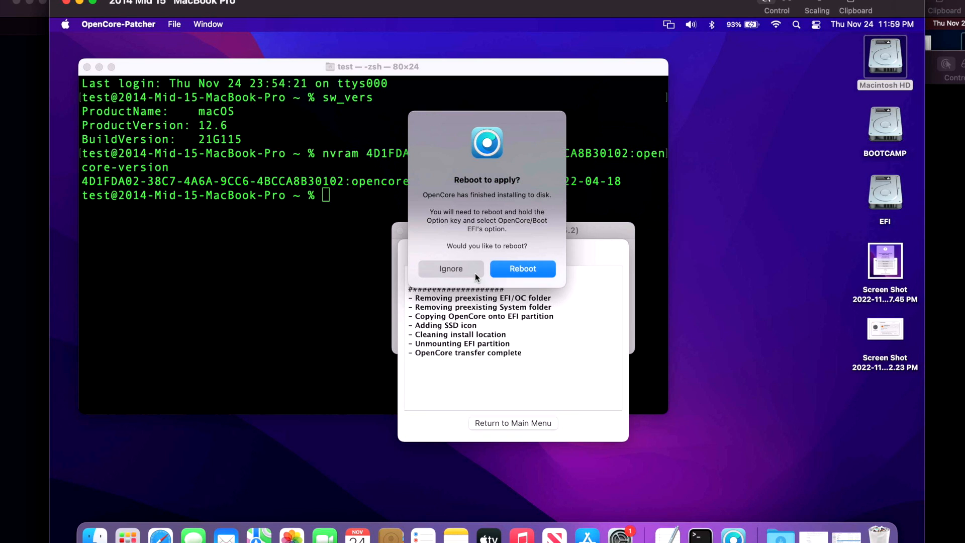
pyautogui.click(475, 273)
pyautogui.click(515, 424)
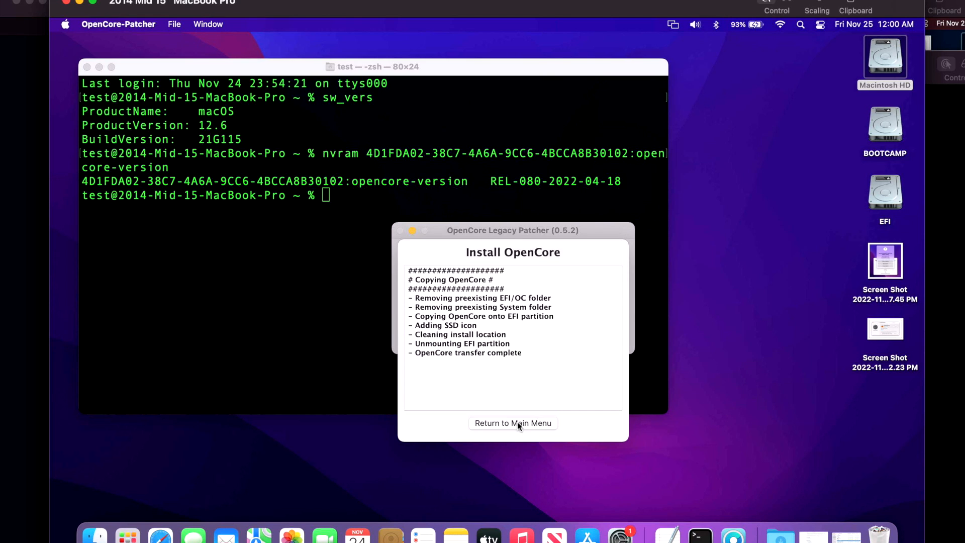
# - Start post-install root patching, agreeing to relaunch as root and authorizing it with the account password
pyautogui.click(512, 297)
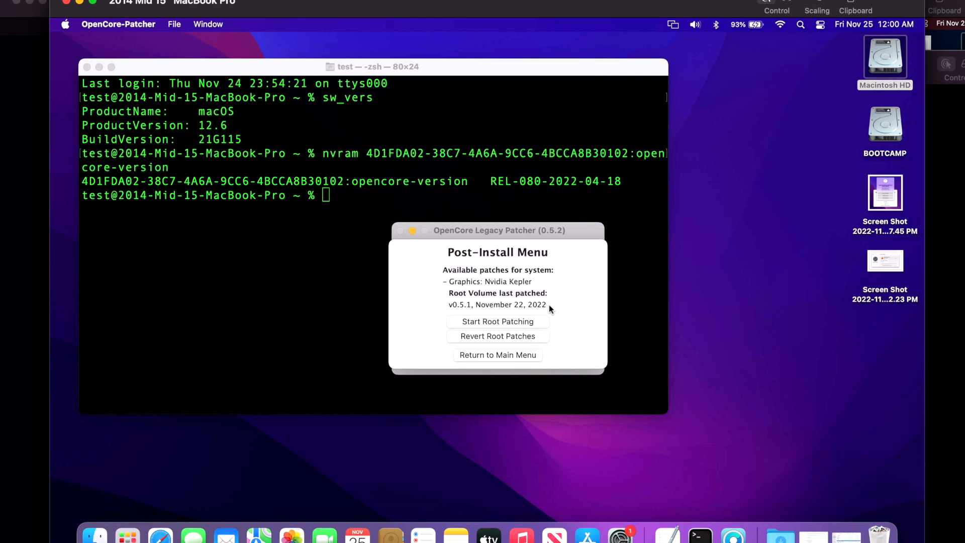
pyautogui.click(527, 322)
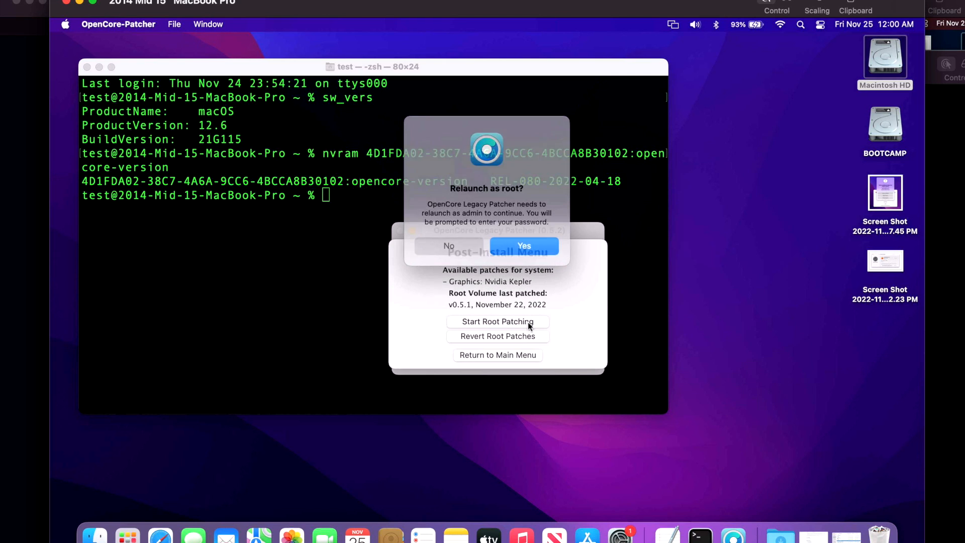
pyautogui.click(536, 246)
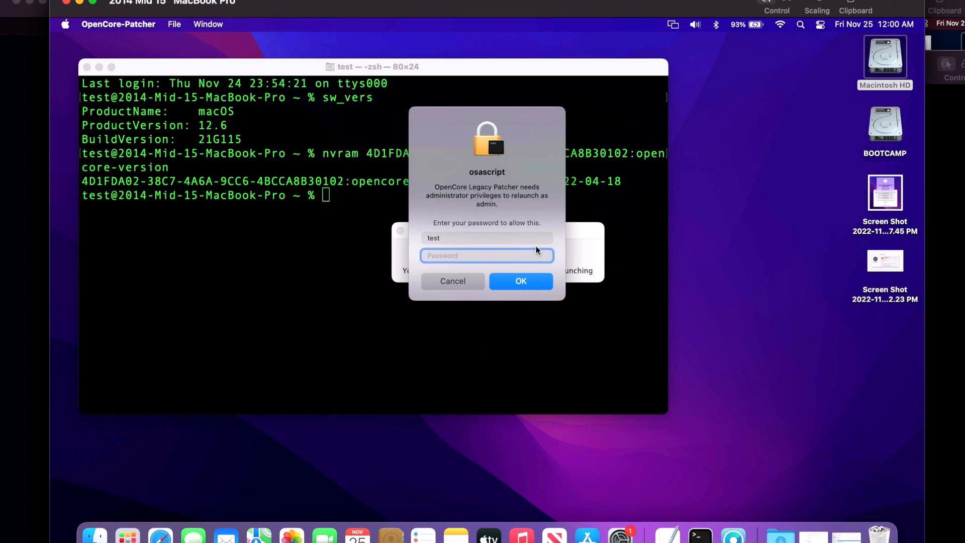
pyautogui.write('test')
pyautogui.press('Return')
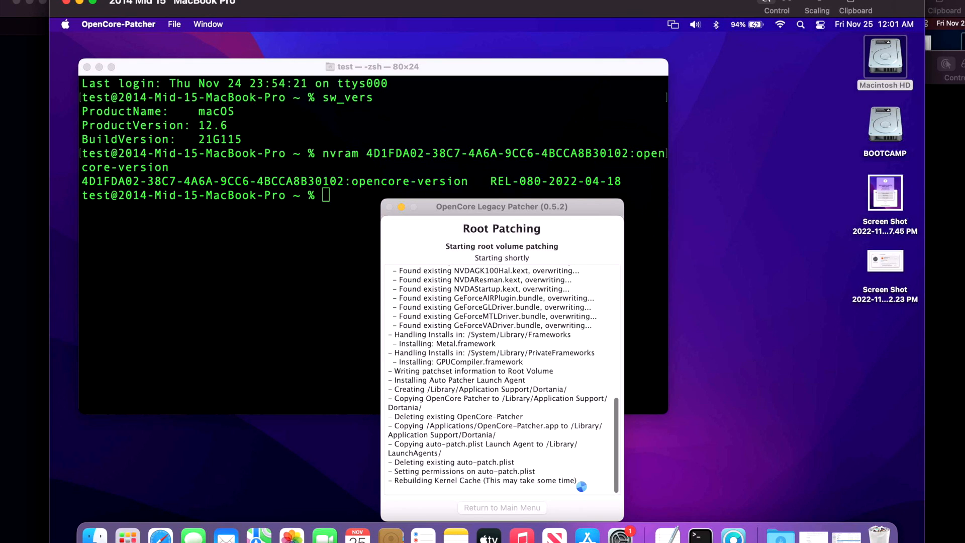
# - Reboot the Mac to apply the root patches and log back in with the account password
pyautogui.click(503, 237)
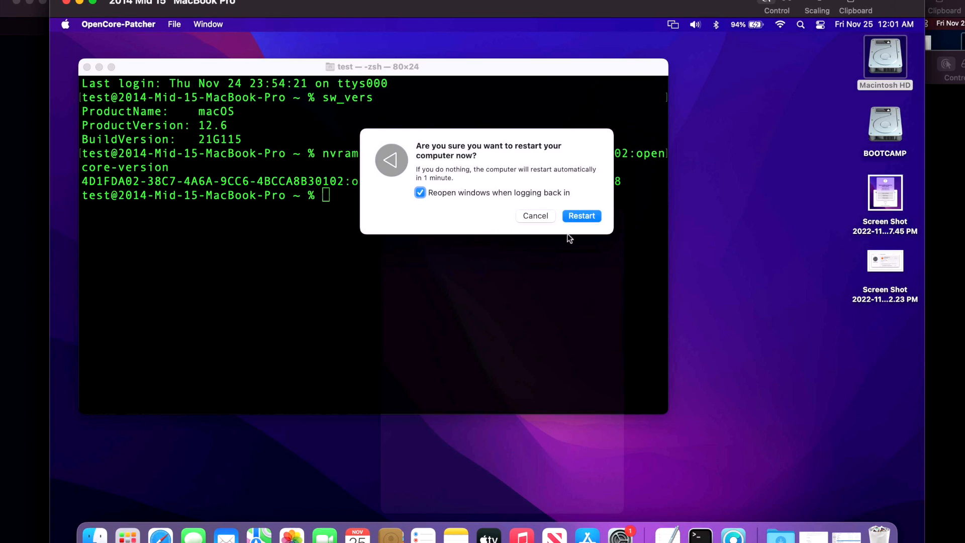
pyautogui.click(584, 215)
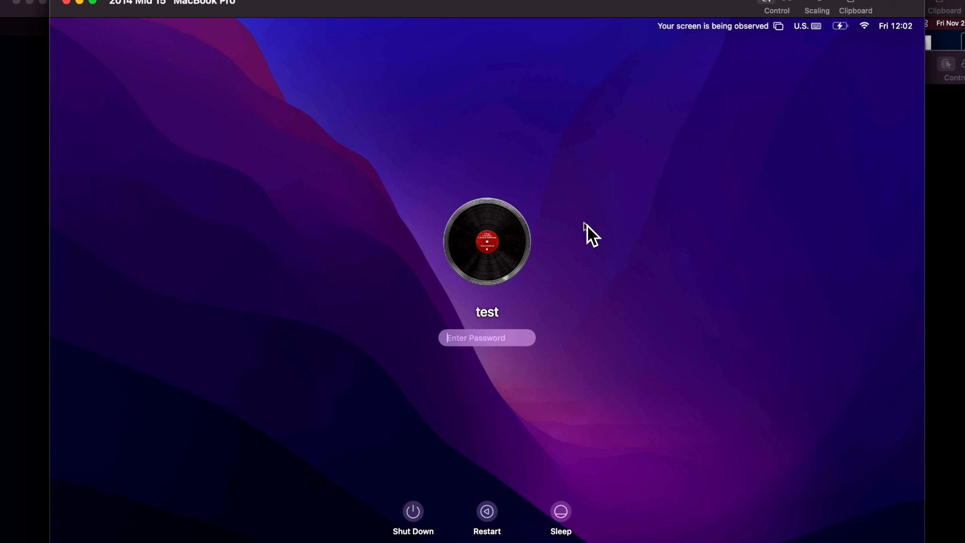
pyautogui.write('••••')
pyautogui.press('Return')
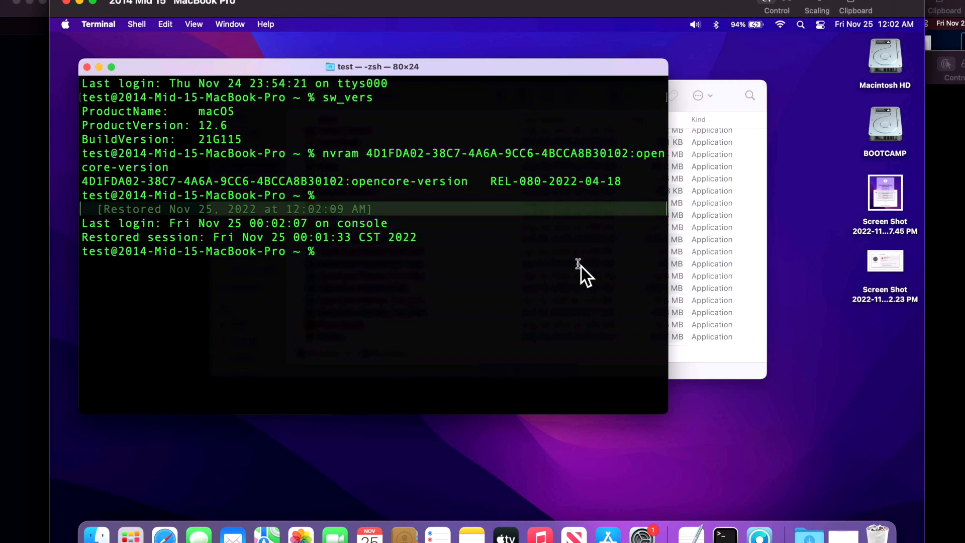
# - Rerun the nvram opencore-version command in Terminal to check the installed OpenCore version
pyautogui.press('Up')
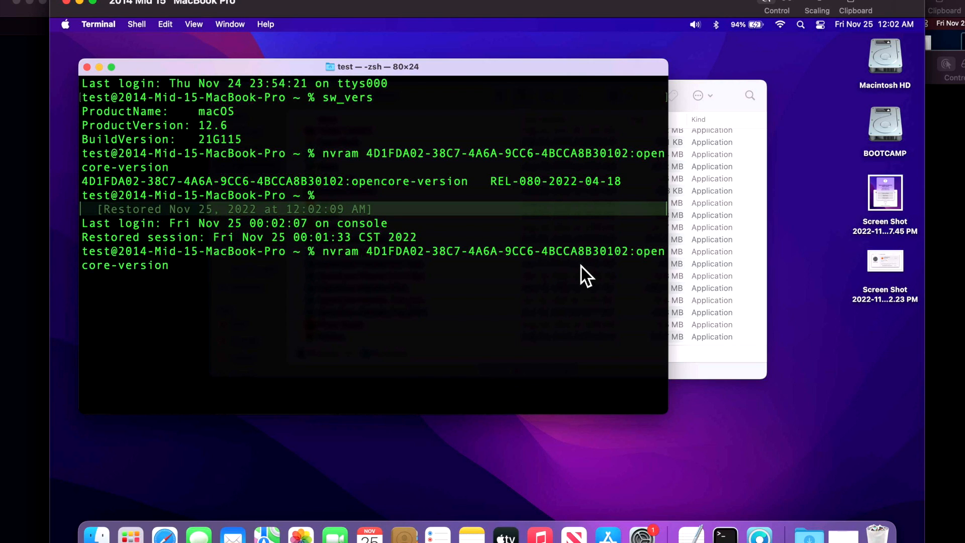
pyautogui.press('Return')
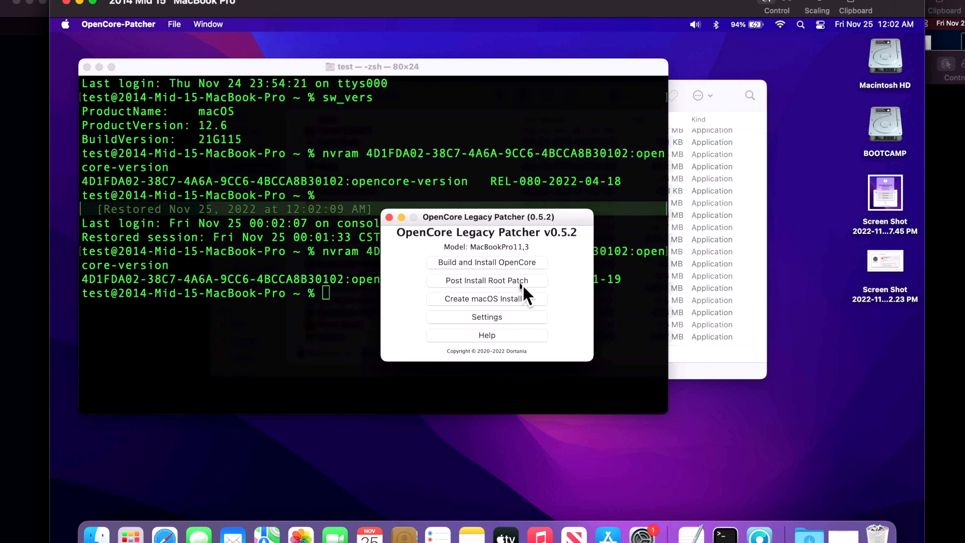
# - Check the root patch status in OpenCore Legacy Patcher's Post-Install Menu and quit the patcher
pyautogui.click(521, 283)
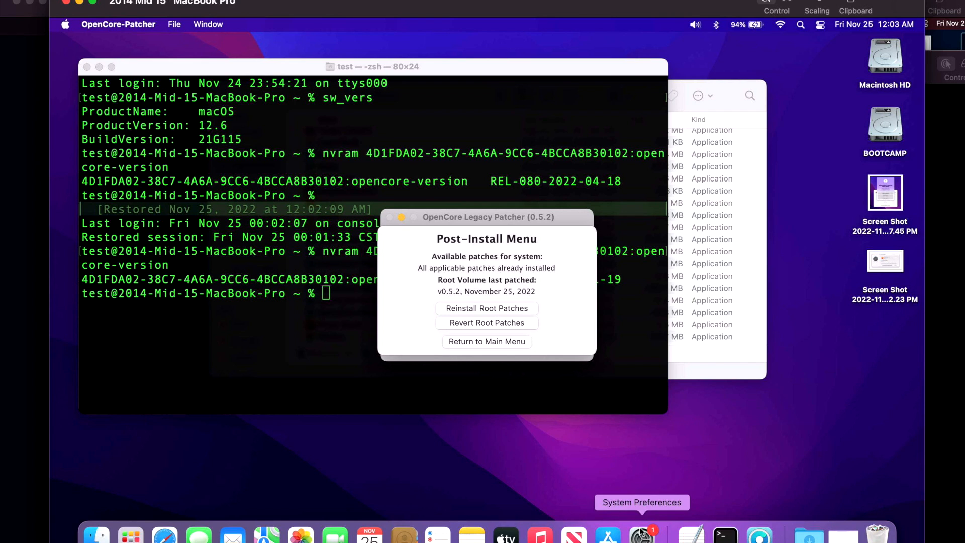
pyautogui.click(520, 346)
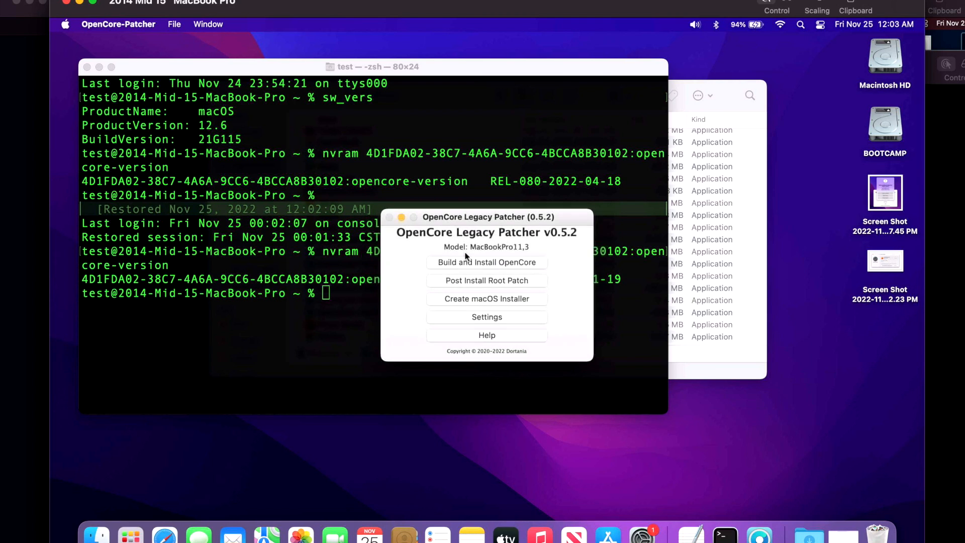
pyautogui.click(121, 23)
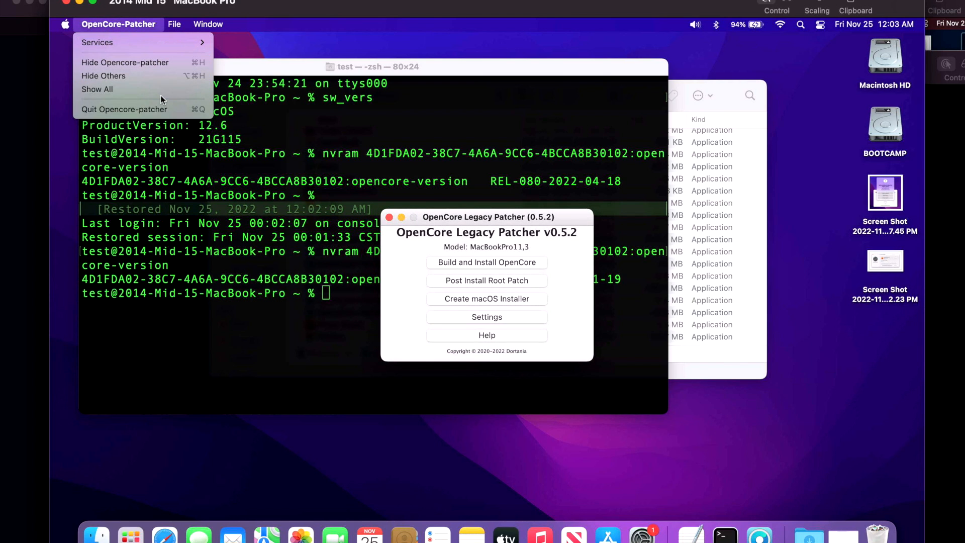
pyautogui.click(151, 108)
# - Open Software Update in System Preferences and install the other updates, macOS Monterey 12.6.1 and Safari 16.1, instead of Ventura
pyautogui.click(641, 532)
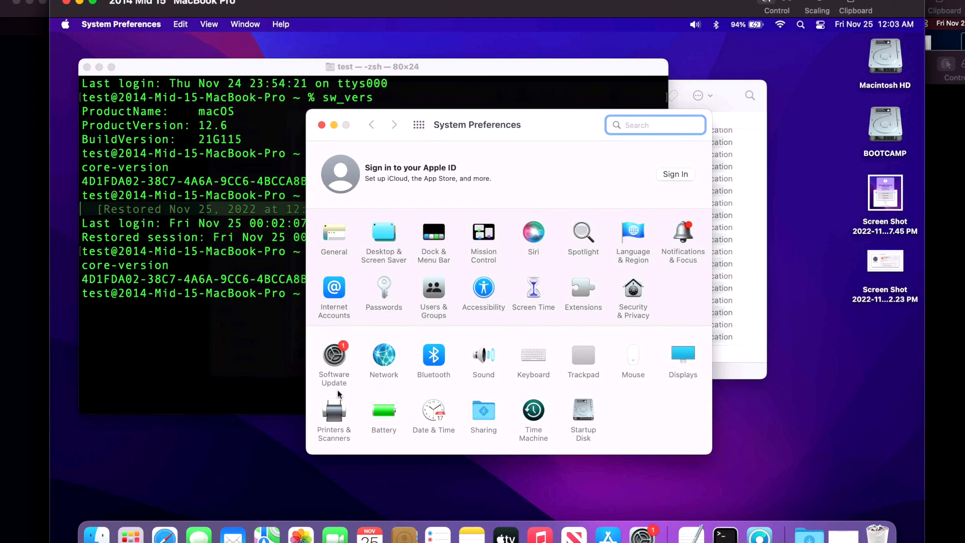
pyautogui.click(336, 383)
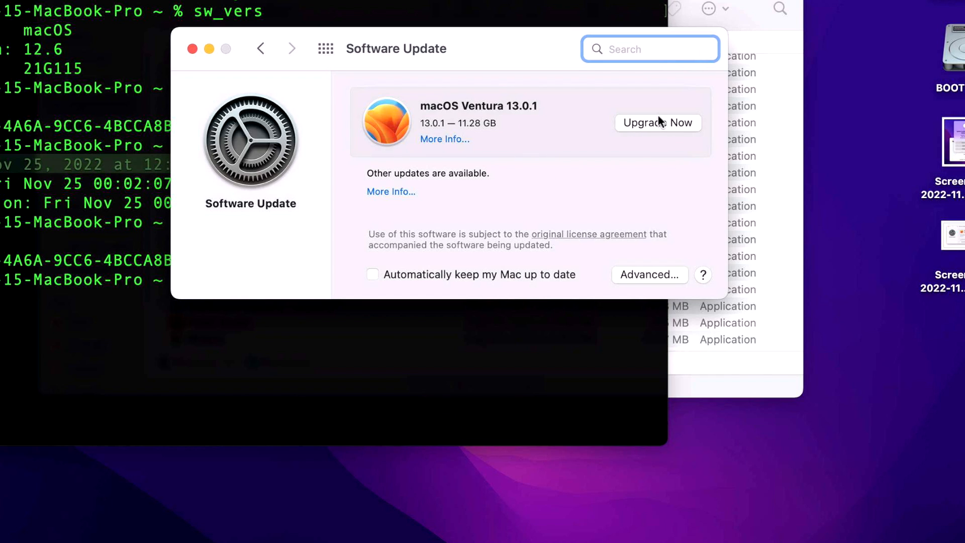
pyautogui.click(395, 194)
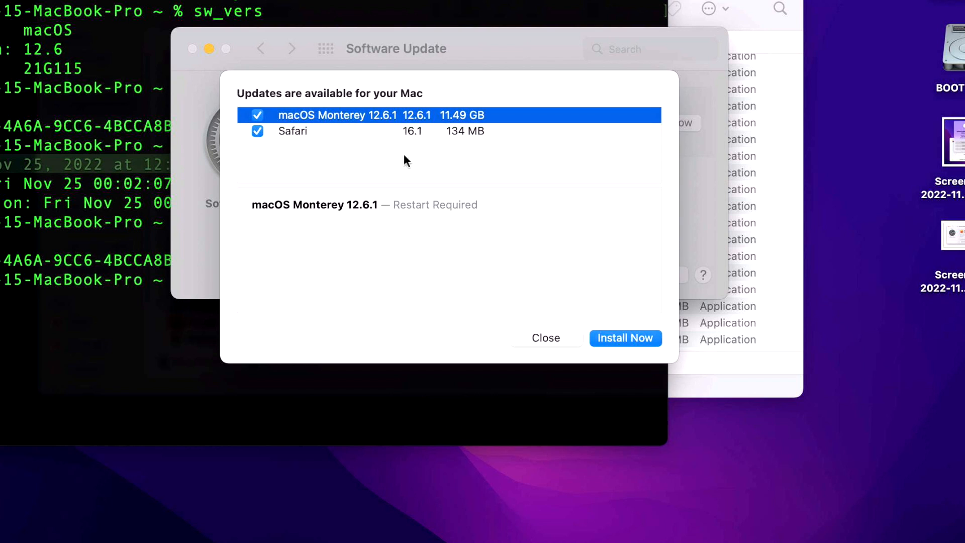
pyautogui.click(631, 337)
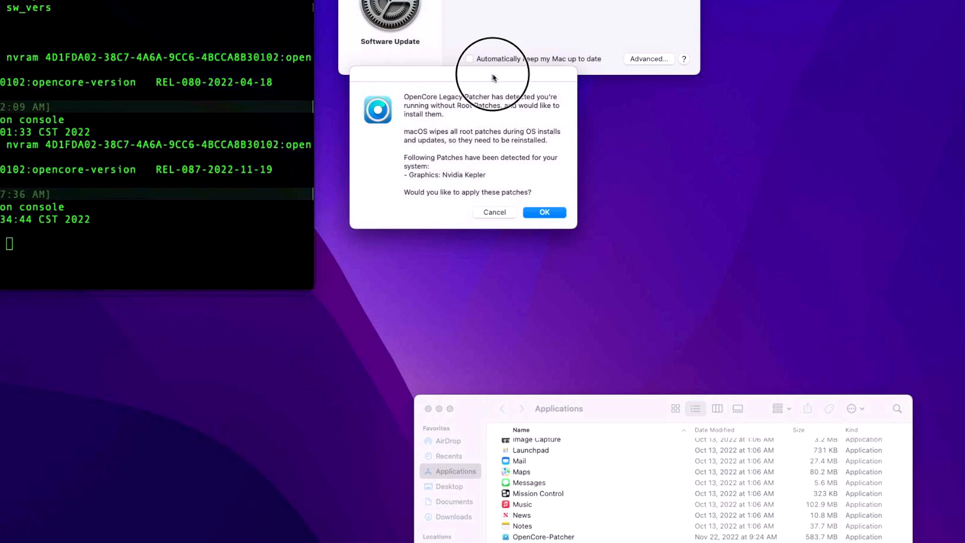
# - Accept reapplying the detected Nvidia Kepler root patches, authorize with the account password, and choose to reboot once patching ends
pyautogui.moveTo(488, 133); pyautogui.dragTo(505, 171)
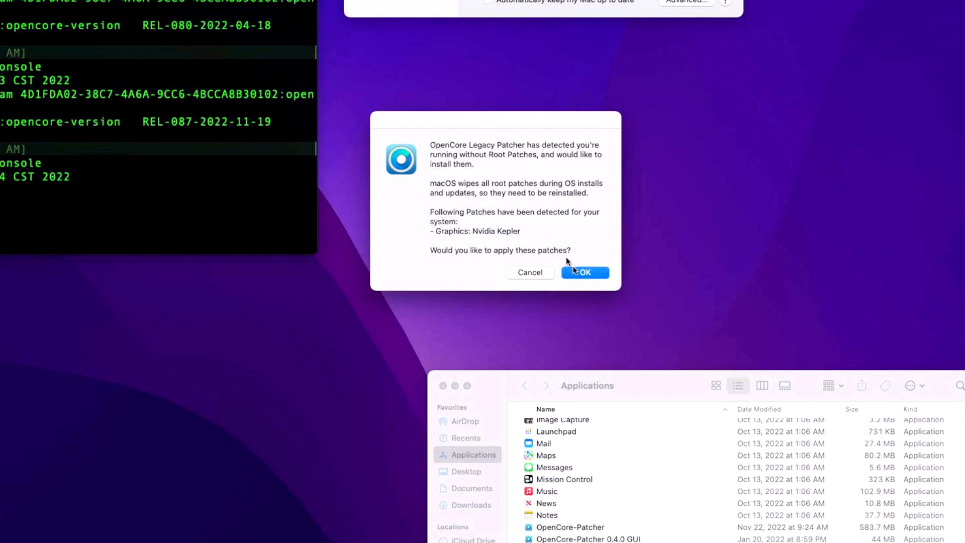
pyautogui.click(577, 274)
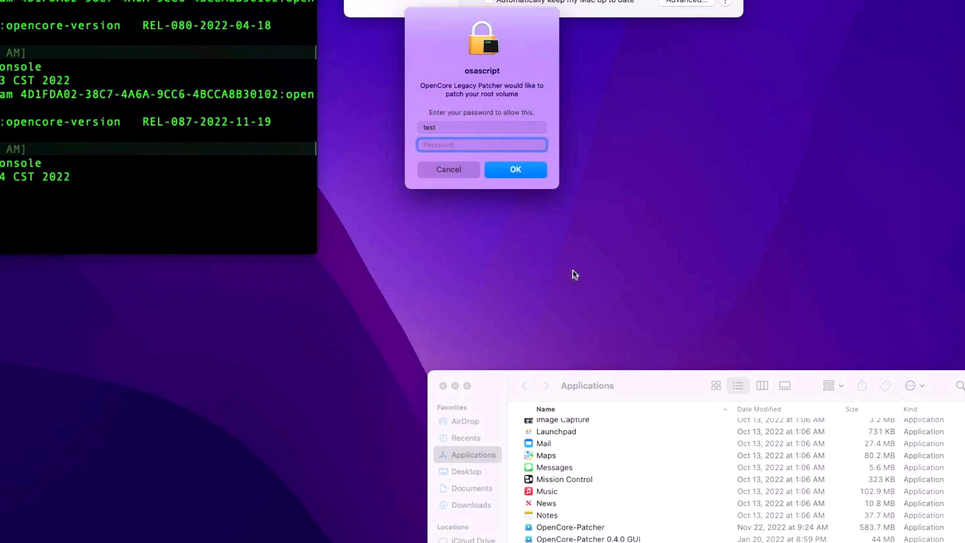
pyautogui.write('test')
pyautogui.press('Return')
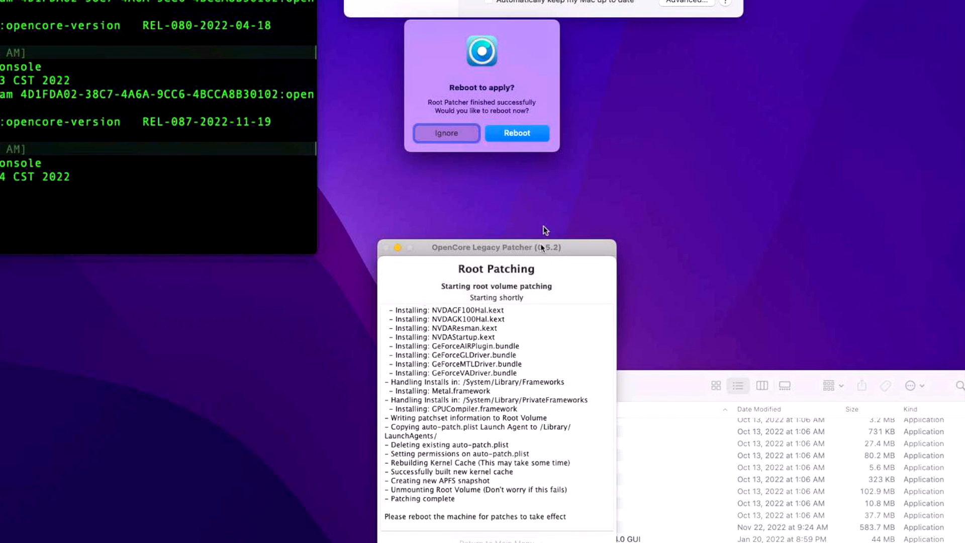
pyautogui.click(526, 135)
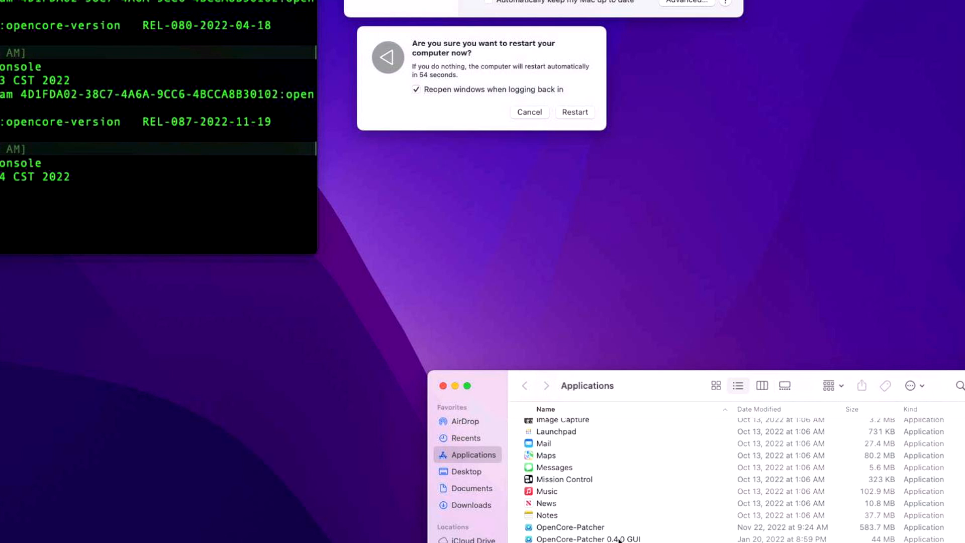
# - Open OpenCore-Patcher from Applications to view the available root patches in the Post-Install Menu, and quit it
pyautogui.click(603, 527)
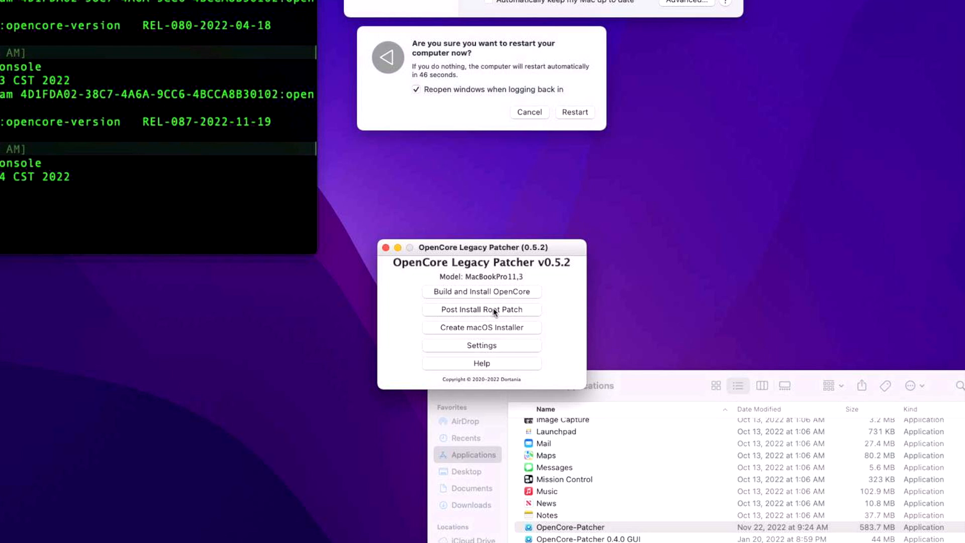
pyautogui.click(494, 310)
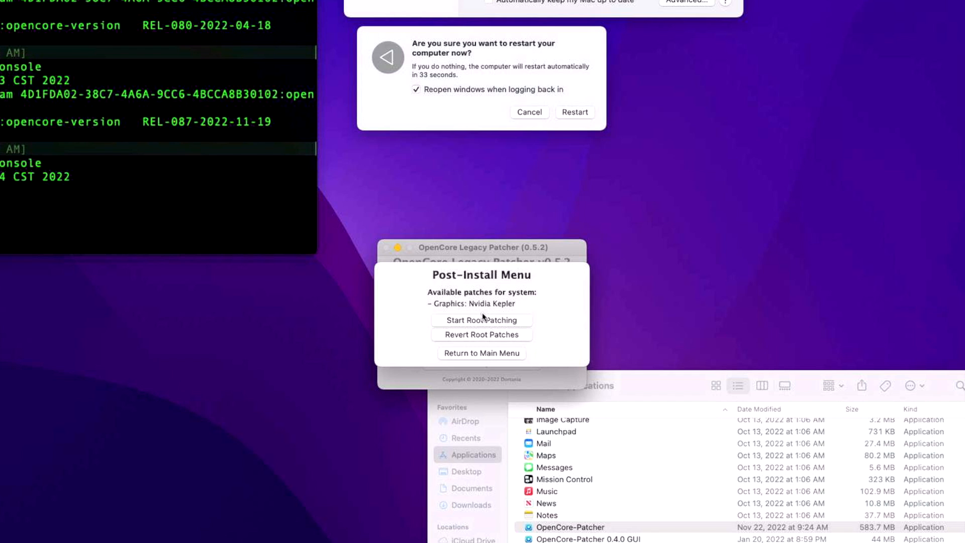
pyautogui.click(481, 354)
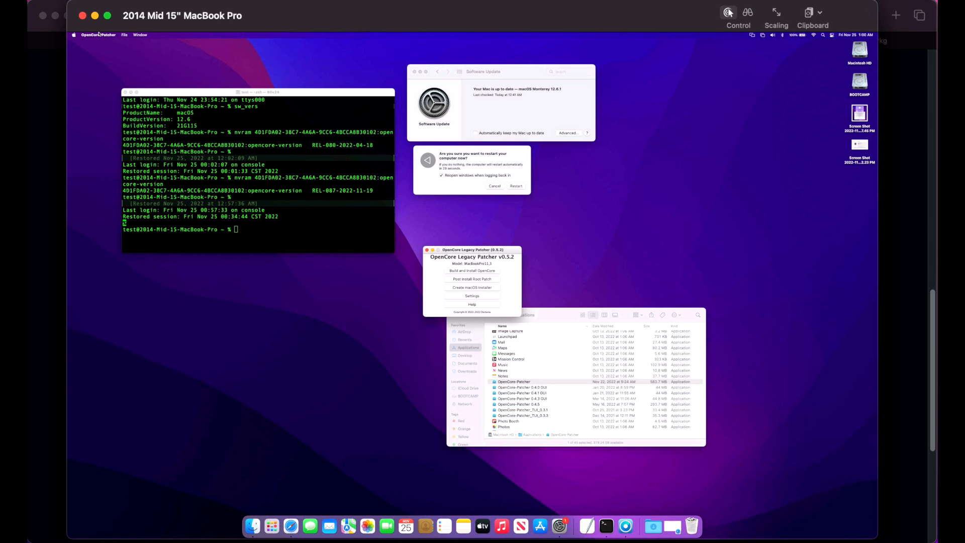
pyautogui.click(99, 35)
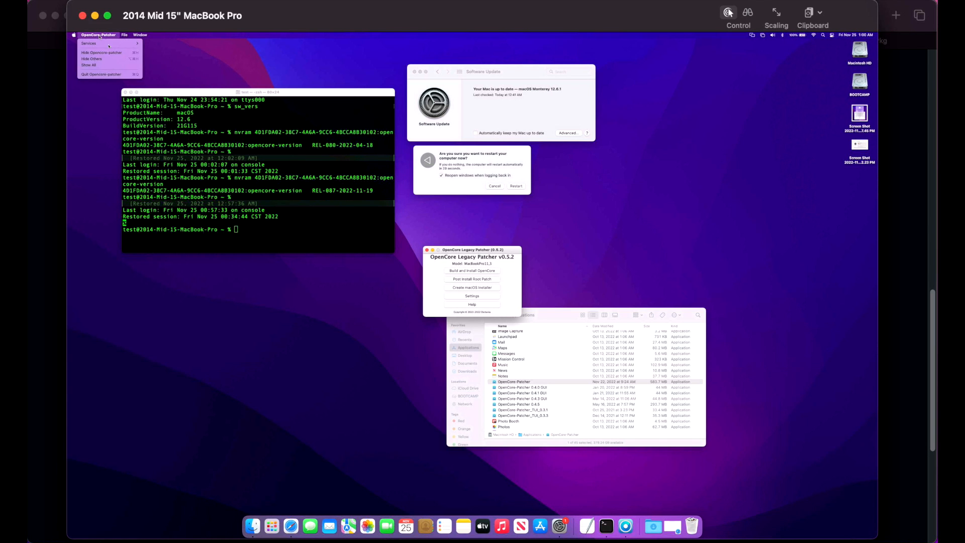
pyautogui.click(102, 73)
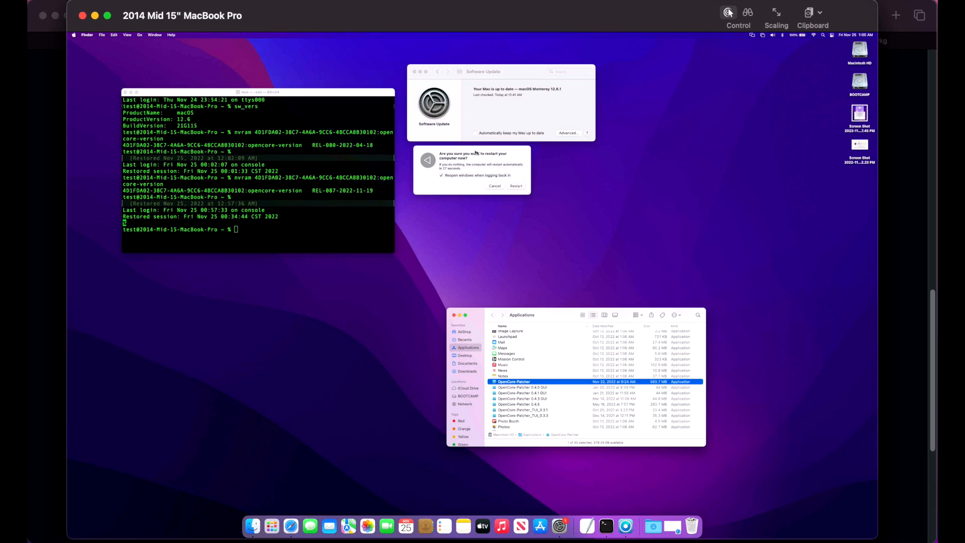
# - Confirm the pending restart, relaunch OpenCore-Patcher from Applications, and open its Post Install Root Patch menu
pyautogui.click(518, 186)
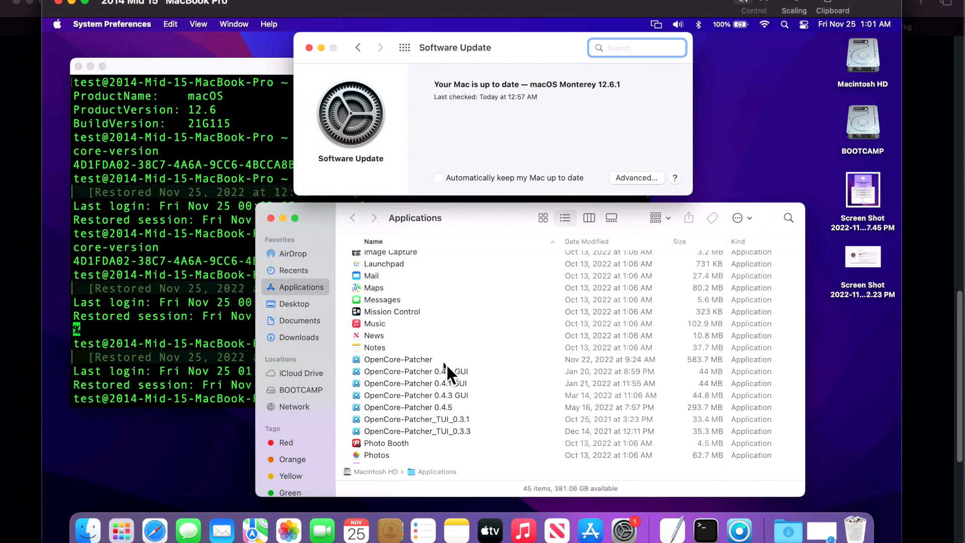
pyautogui.click(427, 359)
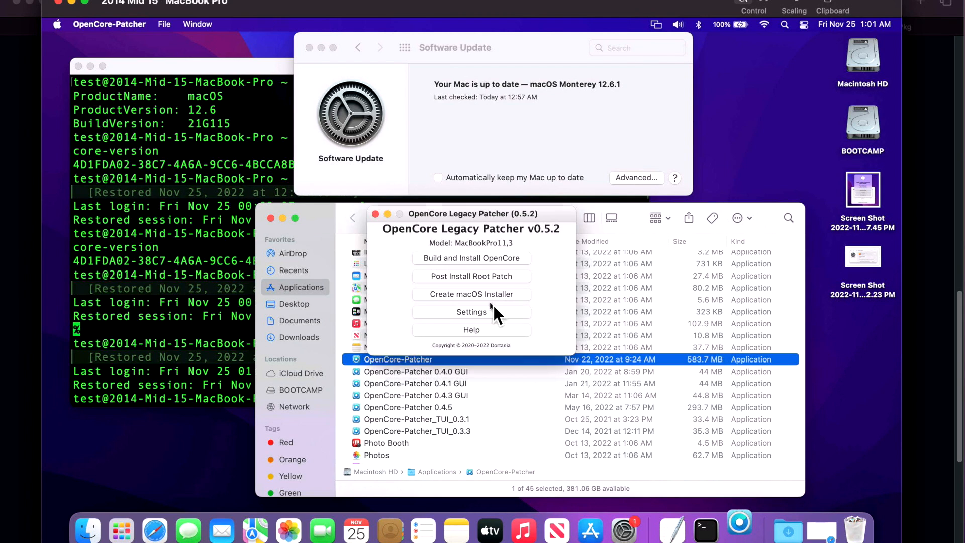
pyautogui.click(494, 276)
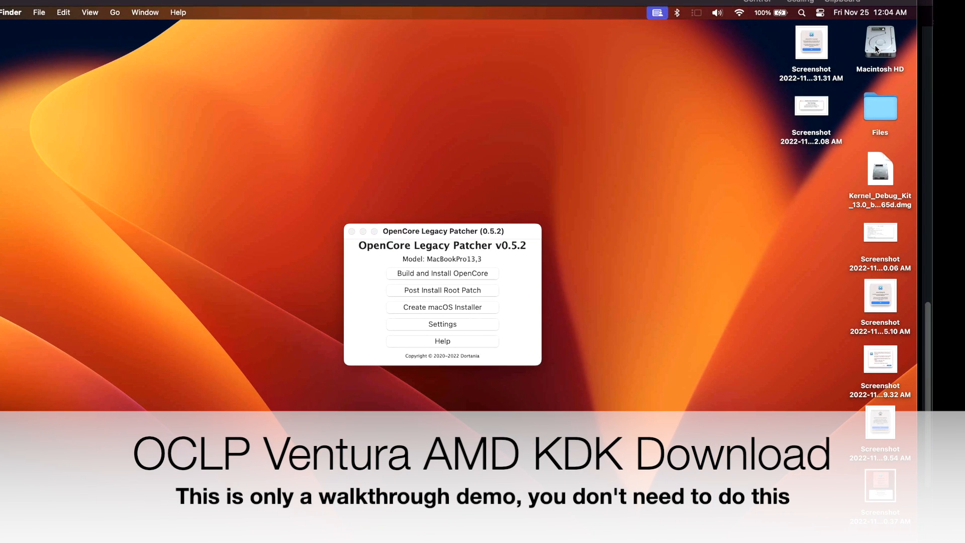
# - Open the KDKs folder under Macintosh HD > Library > Developer on the Ventura Mac
pyautogui.click(766, 540)
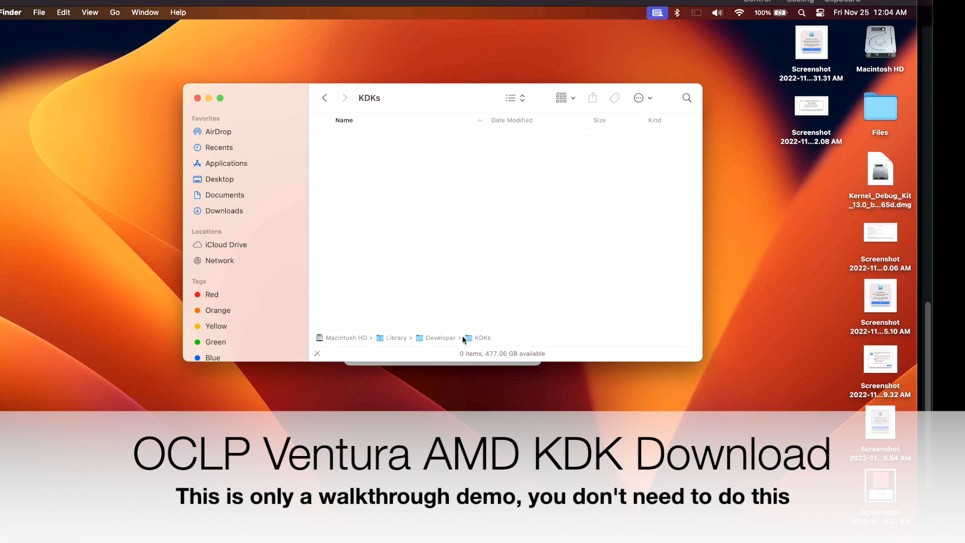
# - Go back to the Developer folder, reopen its KDKs folder to check the contents, and close the Finder window
pyautogui.doubleClick(432, 339)
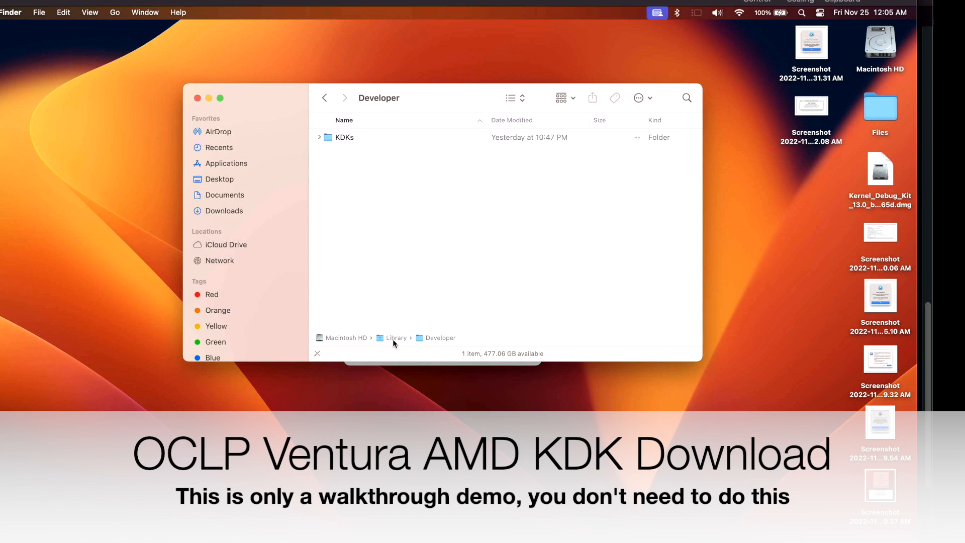
pyautogui.doubleClick(352, 138)
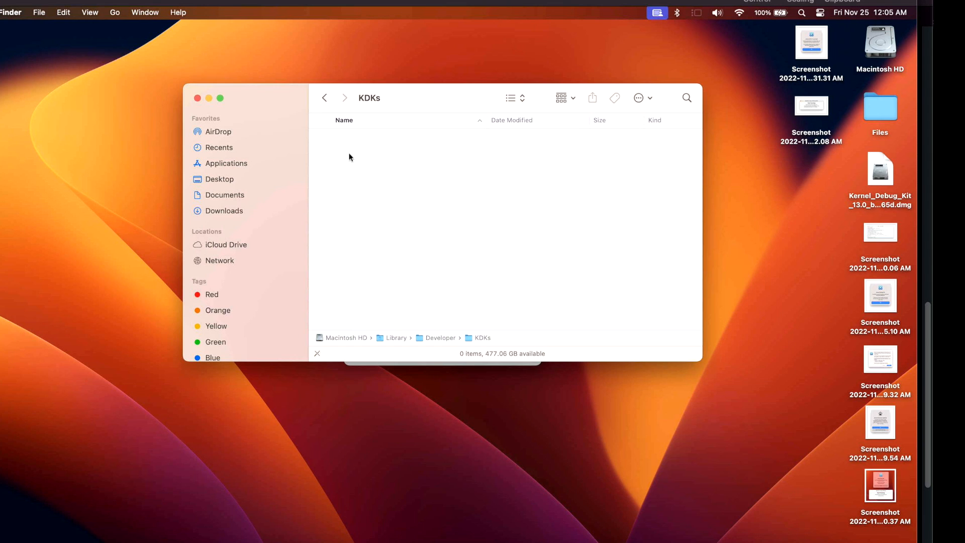
pyautogui.click(197, 98)
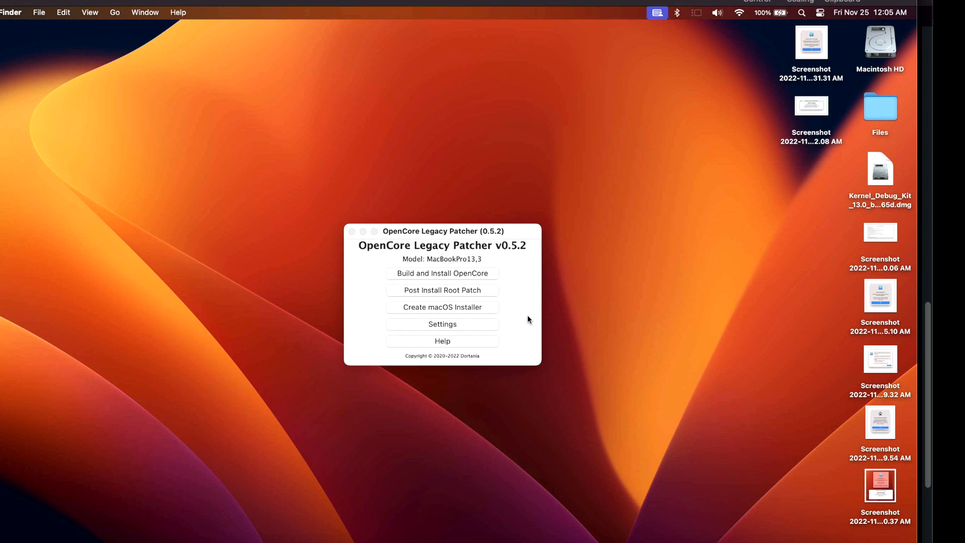
# - Reinstall the root patches from the Post-Install Menu, allowing the relaunch as root and authorizing it with the account password
pyautogui.click(474, 292)
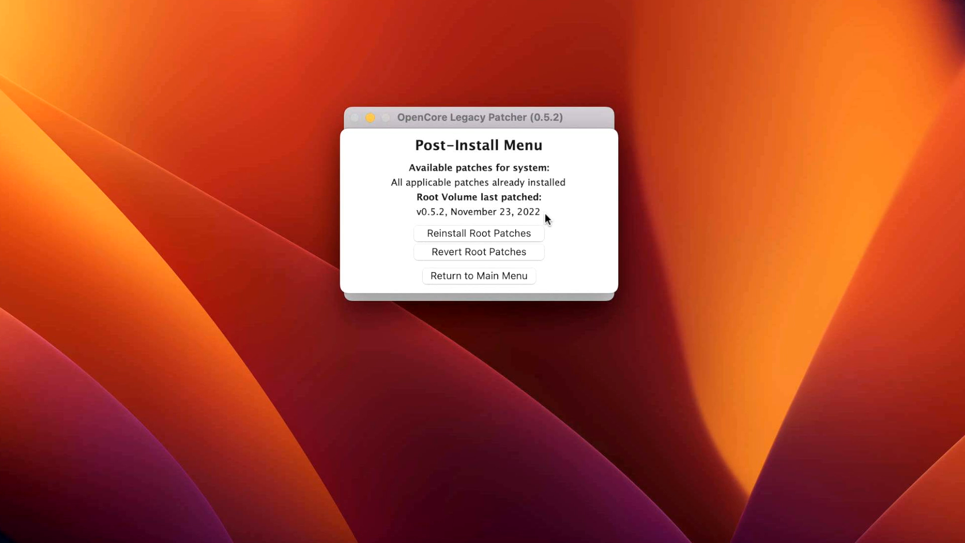
pyautogui.click(523, 231)
pyautogui.click(519, 128)
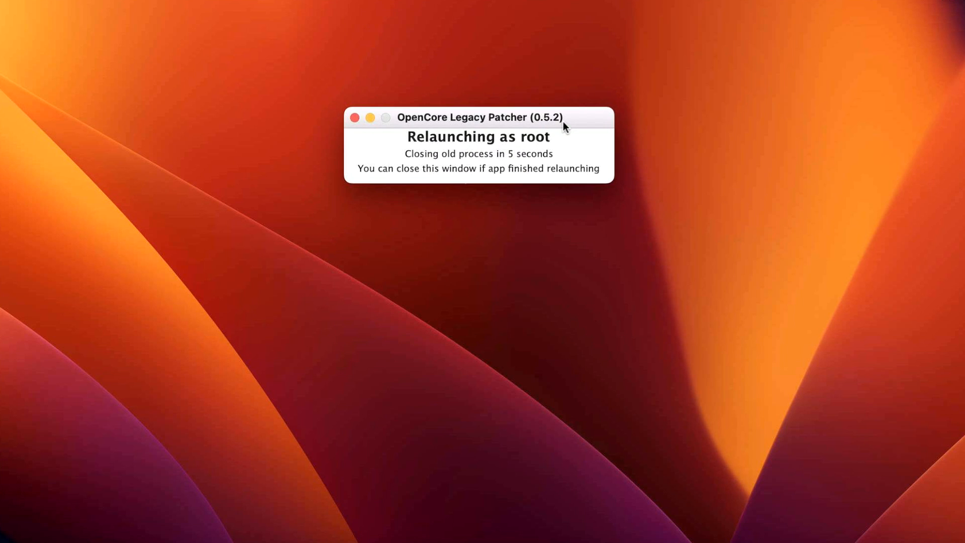
pyautogui.write('test')
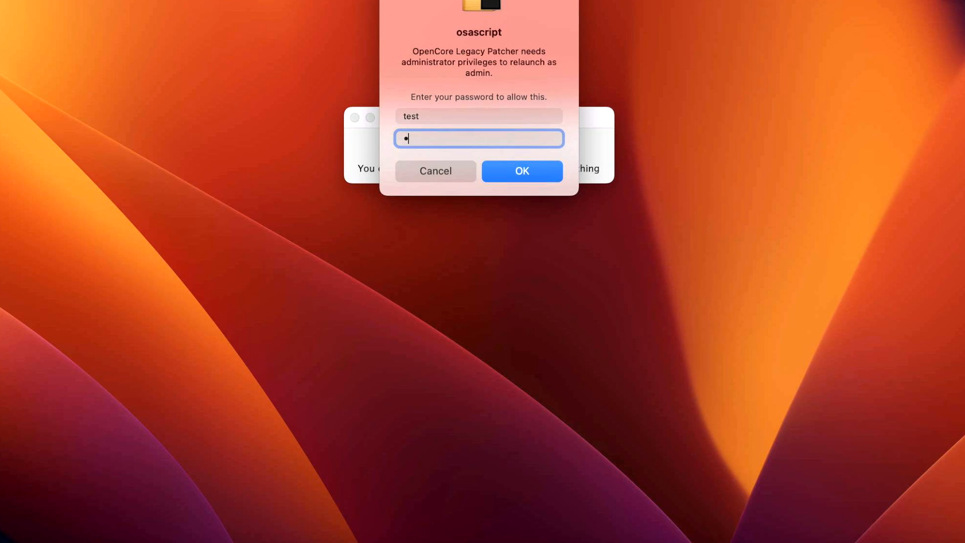
pyautogui.click(540, 173)
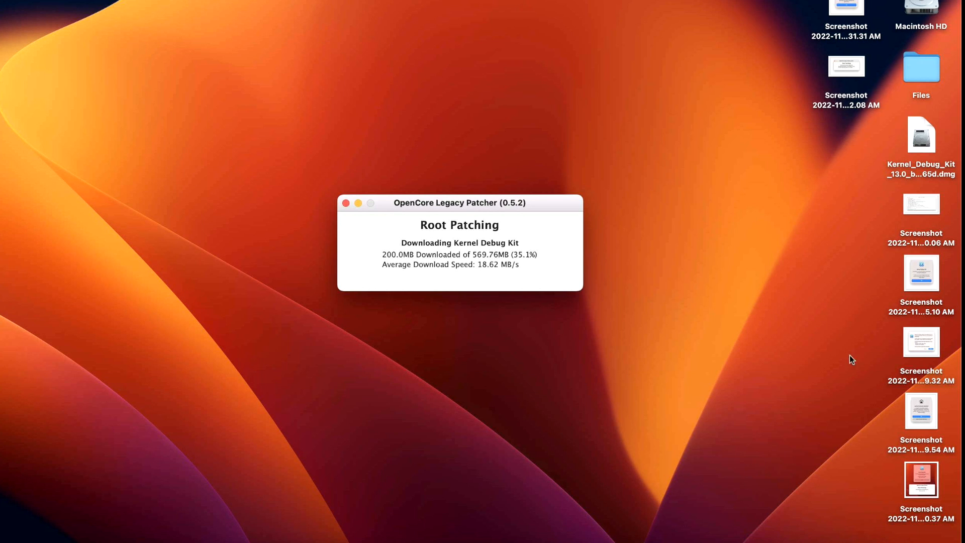
# - Open Macintosh HD > Library > Developer > KDKs in a Finder window placed beside the Root Patching window
pyautogui.doubleClick(921, 13)
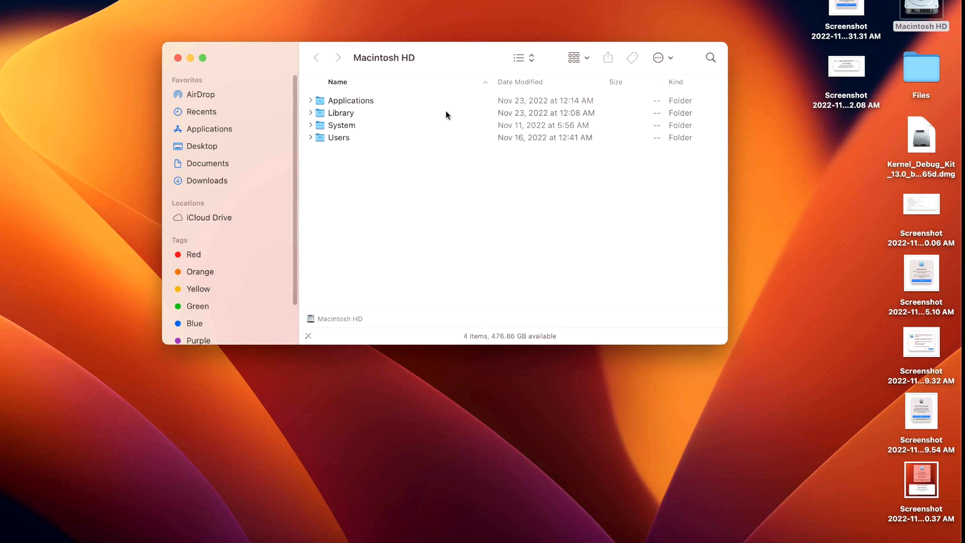
pyautogui.moveTo(418, 52); pyautogui.dragTo(185, 11)
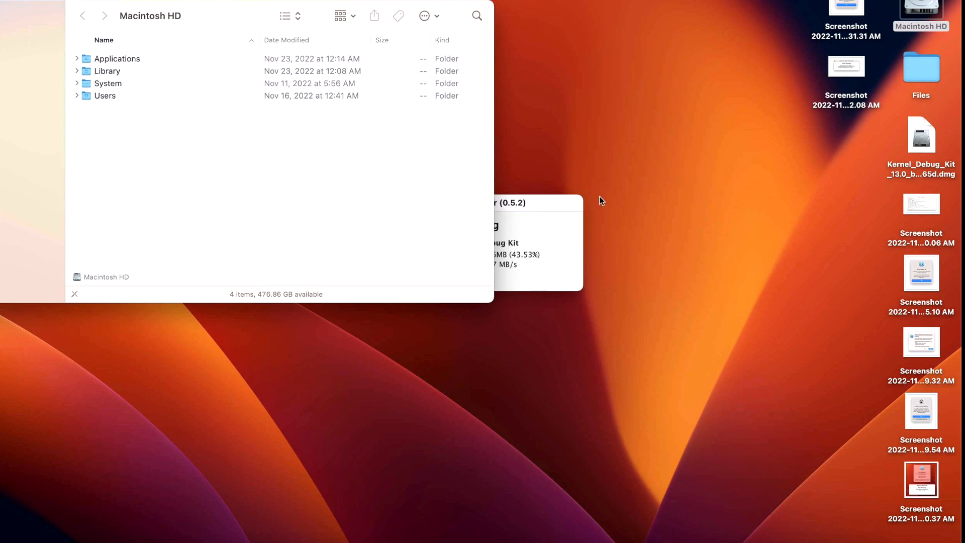
pyautogui.moveTo(553, 201); pyautogui.dragTo(735, 109)
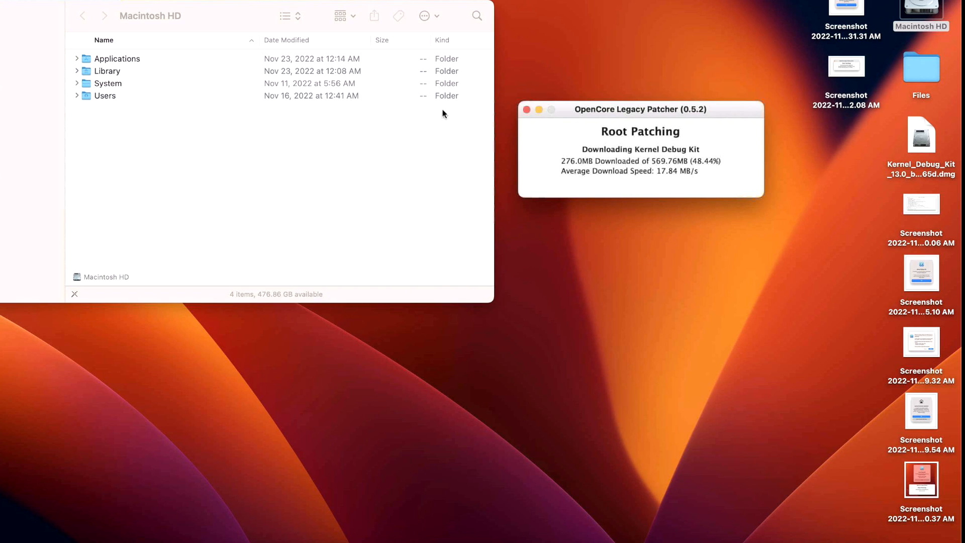
pyautogui.doubleClick(102, 73)
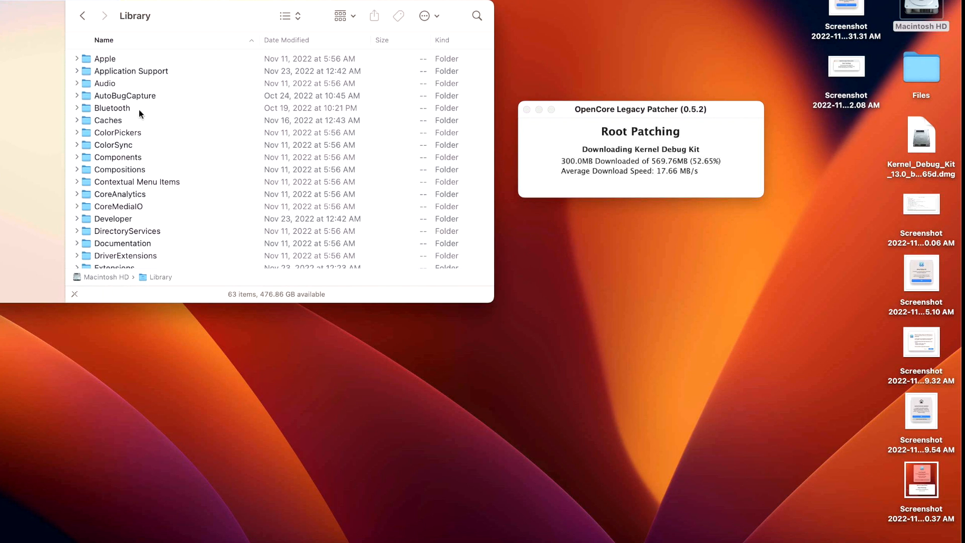
pyautogui.doubleClick(113, 218)
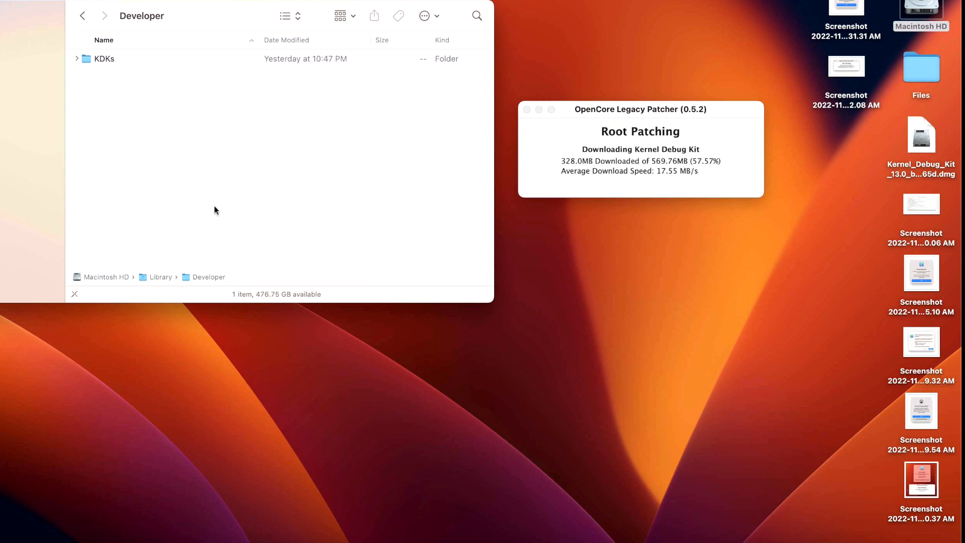
pyautogui.doubleClick(122, 62)
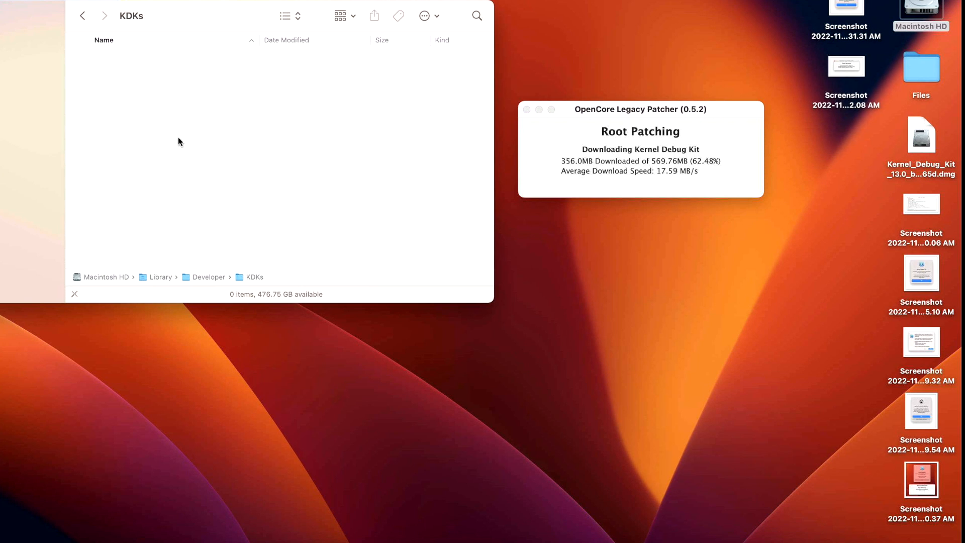
pyautogui.moveTo(711, 109); pyautogui.dragTo(704, 96)
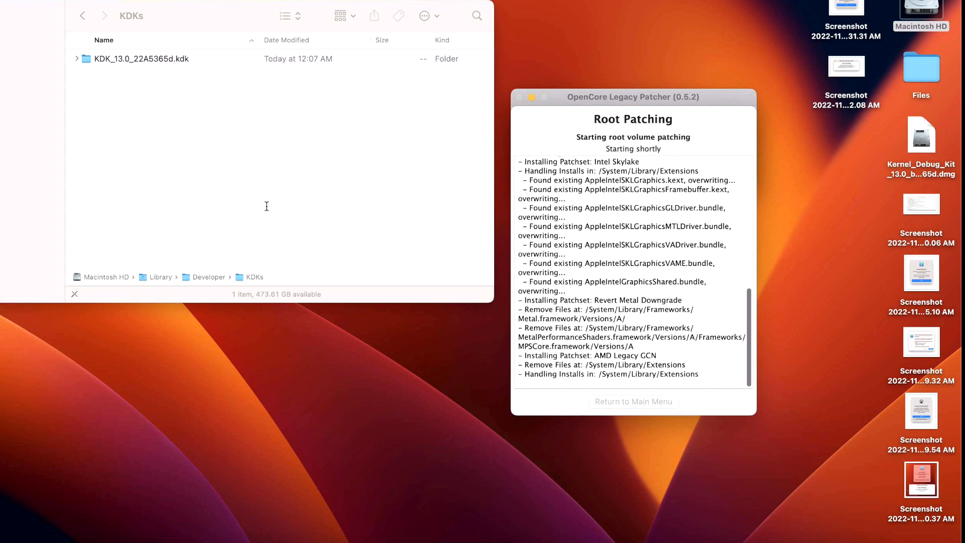
# - Expand KDK_13.0_22A5365d.kdk through System and Library to look over its kernel extensions, and return to the Root Patching log
pyautogui.click(74, 59)
pyautogui.click(76, 60)
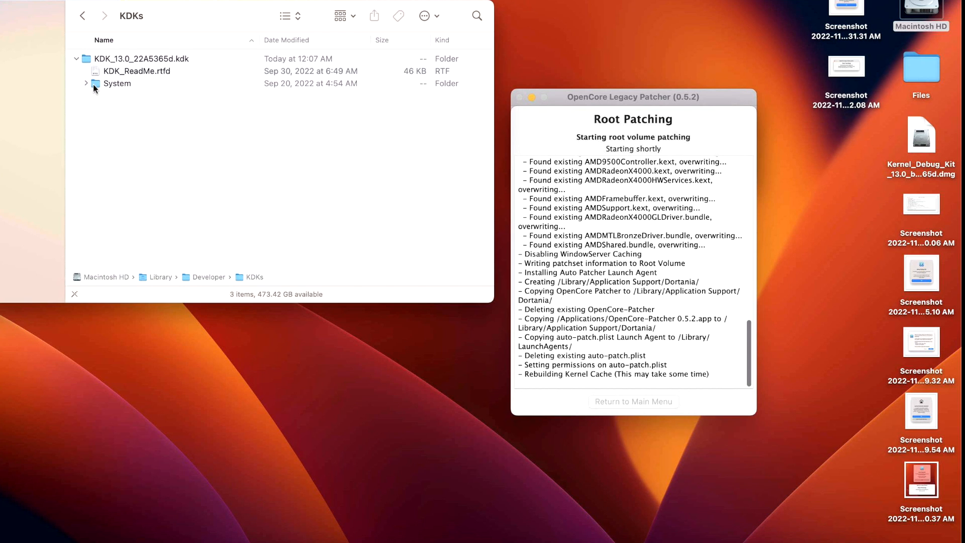
pyautogui.click(91, 85)
pyautogui.click(86, 84)
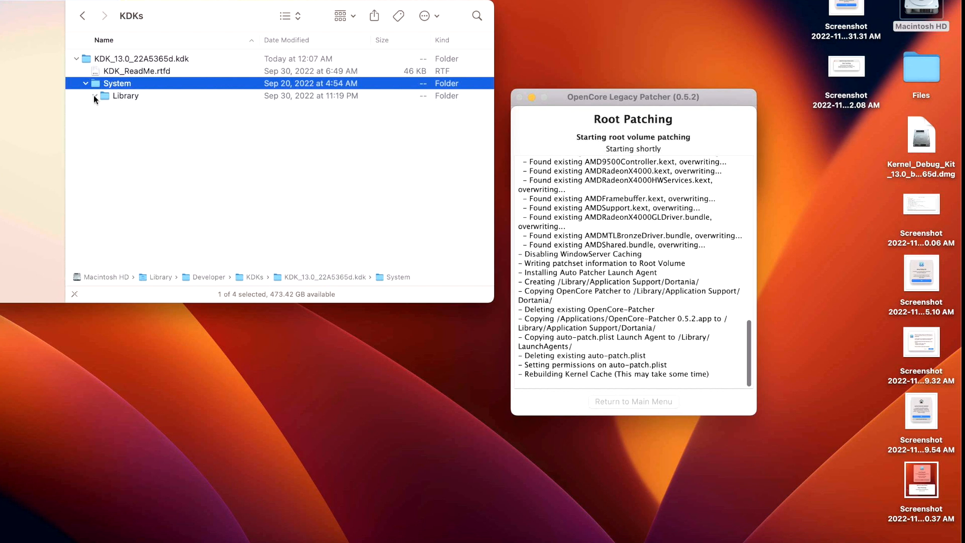
pyautogui.click(94, 95)
pyautogui.click(104, 120)
pyautogui.scroll(-5, 215, 227)
pyautogui.scroll(-6, 215, 227)
pyautogui.click(720, 381)
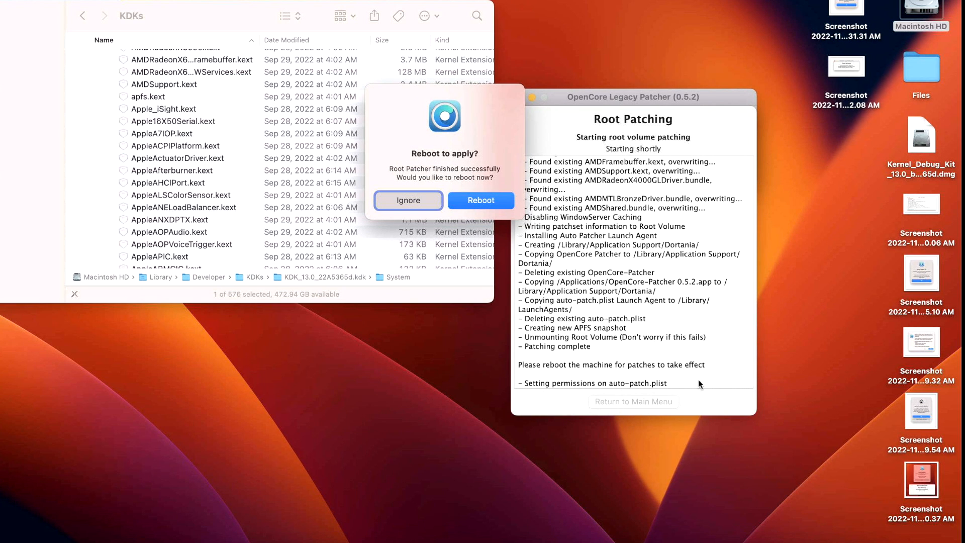
# - Reboot the Mac to apply the root patches and log back in with the account password
pyautogui.click(469, 202)
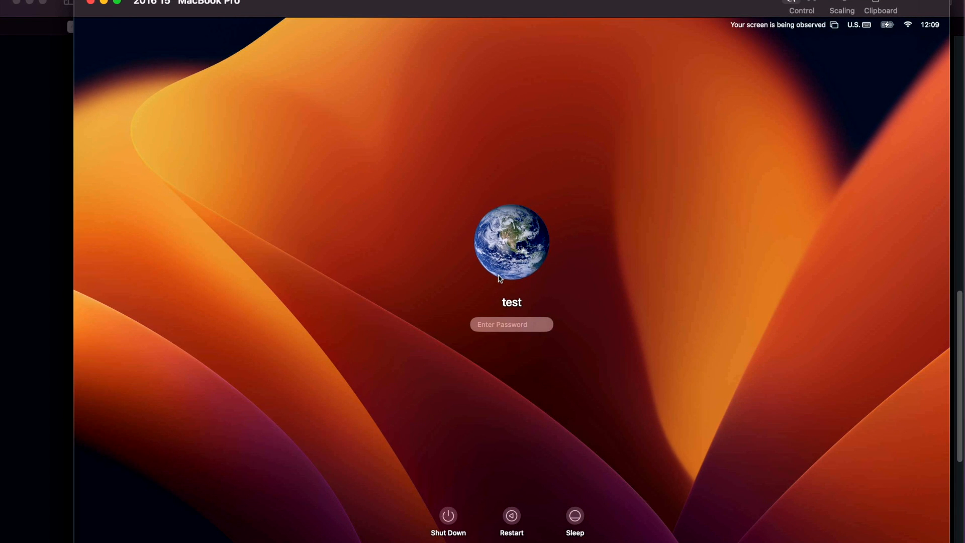
pyautogui.write('••••')
pyautogui.press('Return')
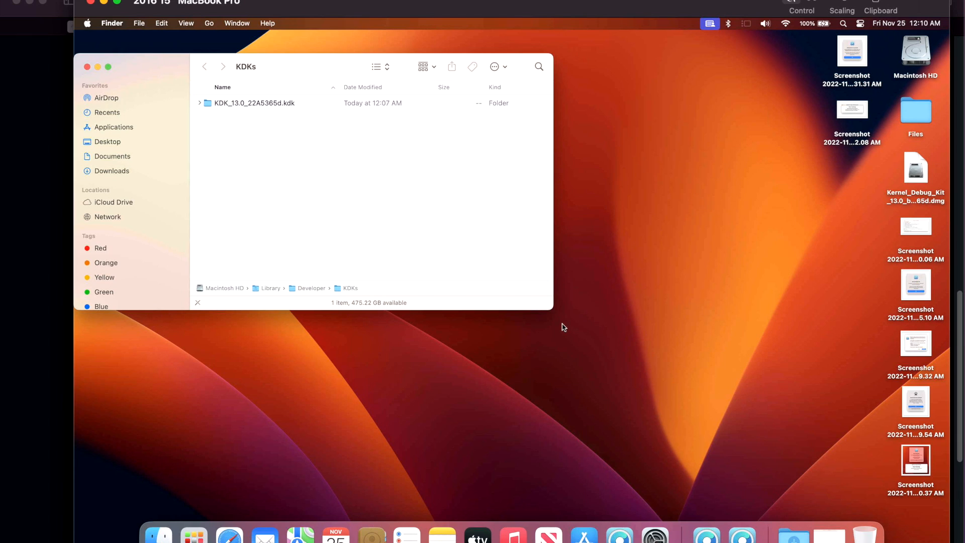
pyautogui.click(630, 325)
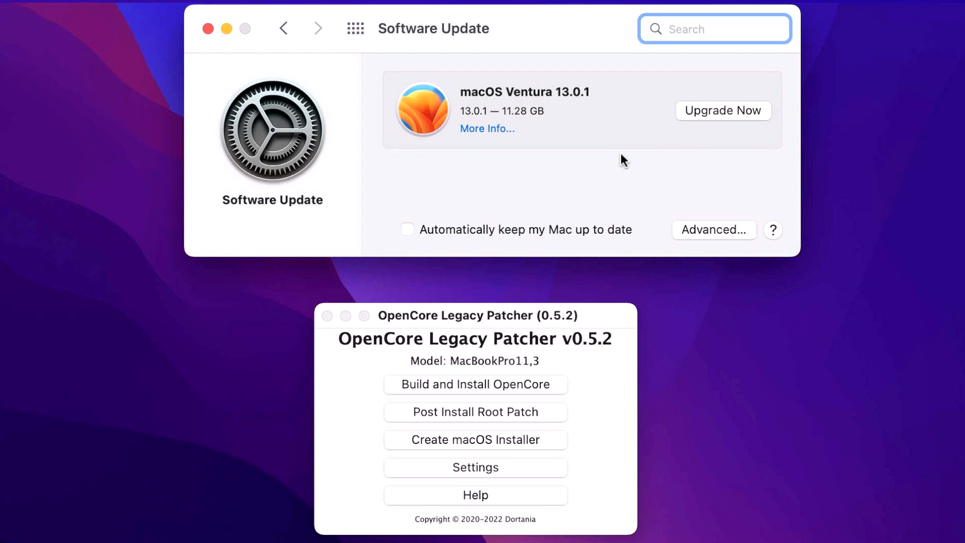
pyautogui.click(584, 420)
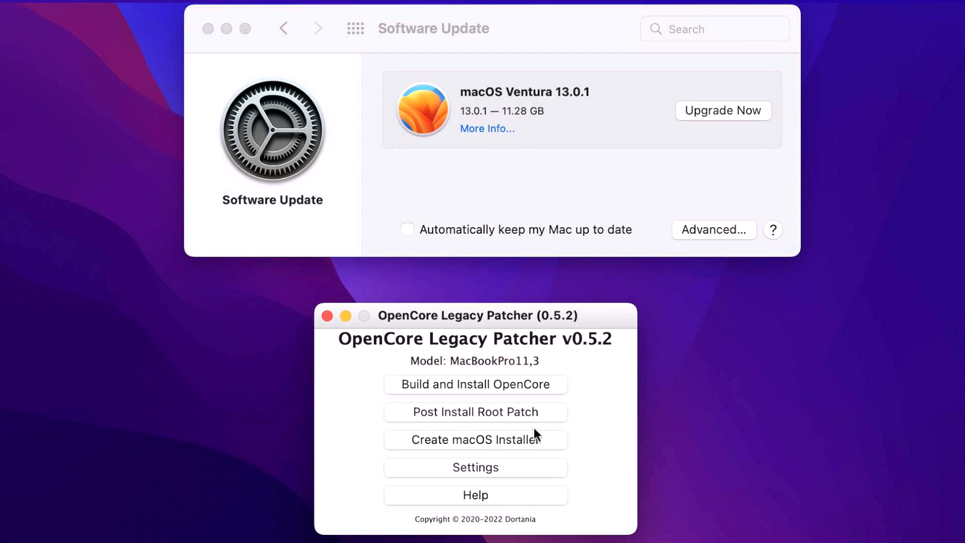
pyautogui.click(529, 442)
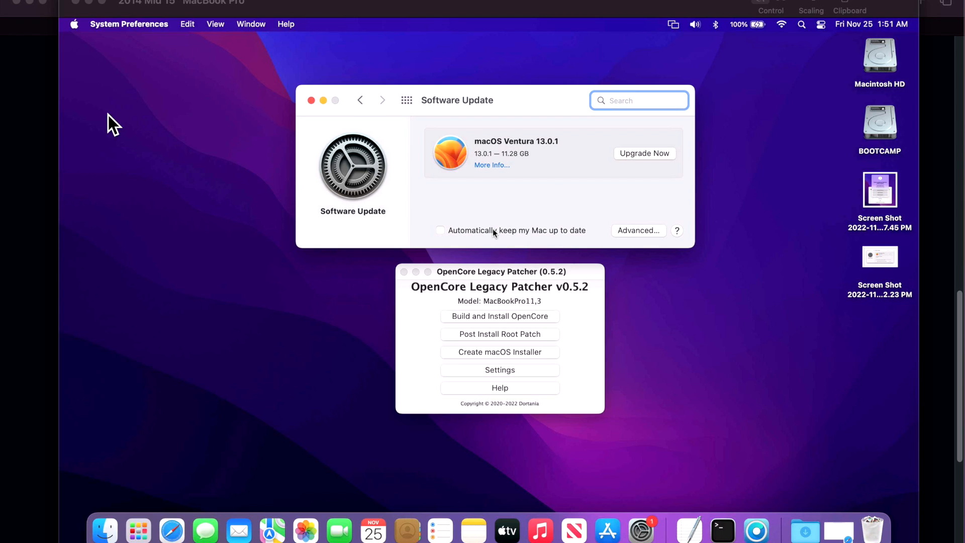
# - Switch to the browser and review the Known Issues table in the Legacy Metal Graphics Support and macOS Ventura GitHub issue
pyautogui.click(49, 116)
pyautogui.click(584, 30)
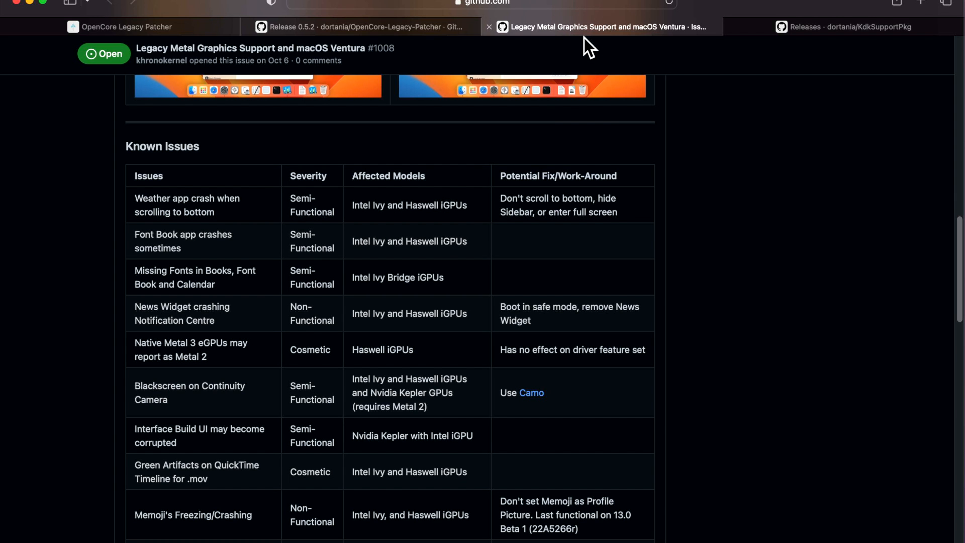
pyautogui.scroll(-3, 452, 194)
pyautogui.scroll(-4, 378, 302)
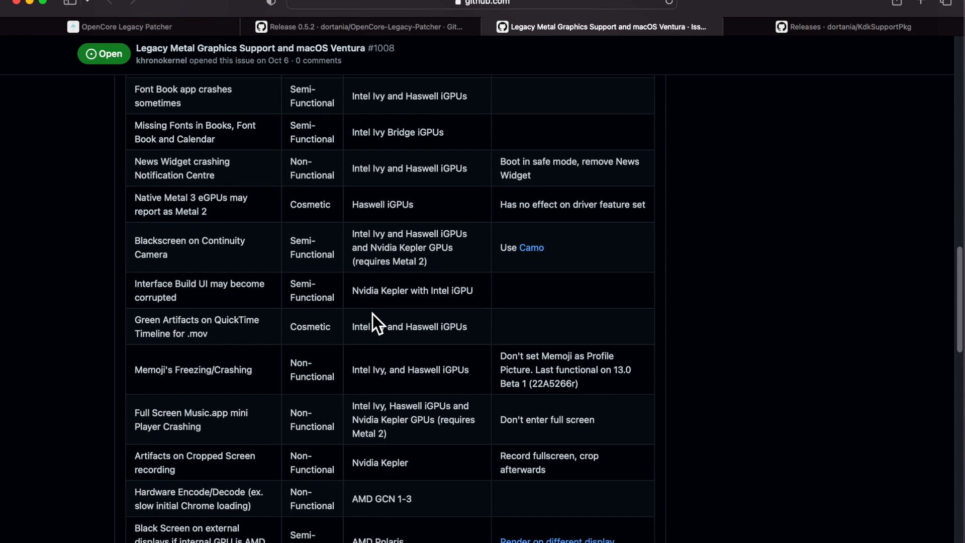
pyautogui.scroll(8, 371, 322)
pyautogui.scroll(3, 370, 334)
pyautogui.scroll(-2, 249, 318)
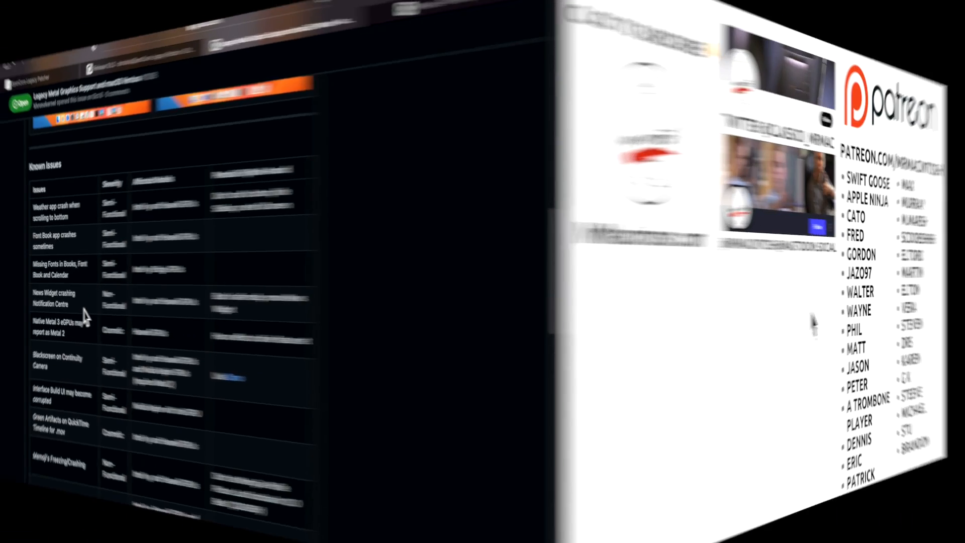